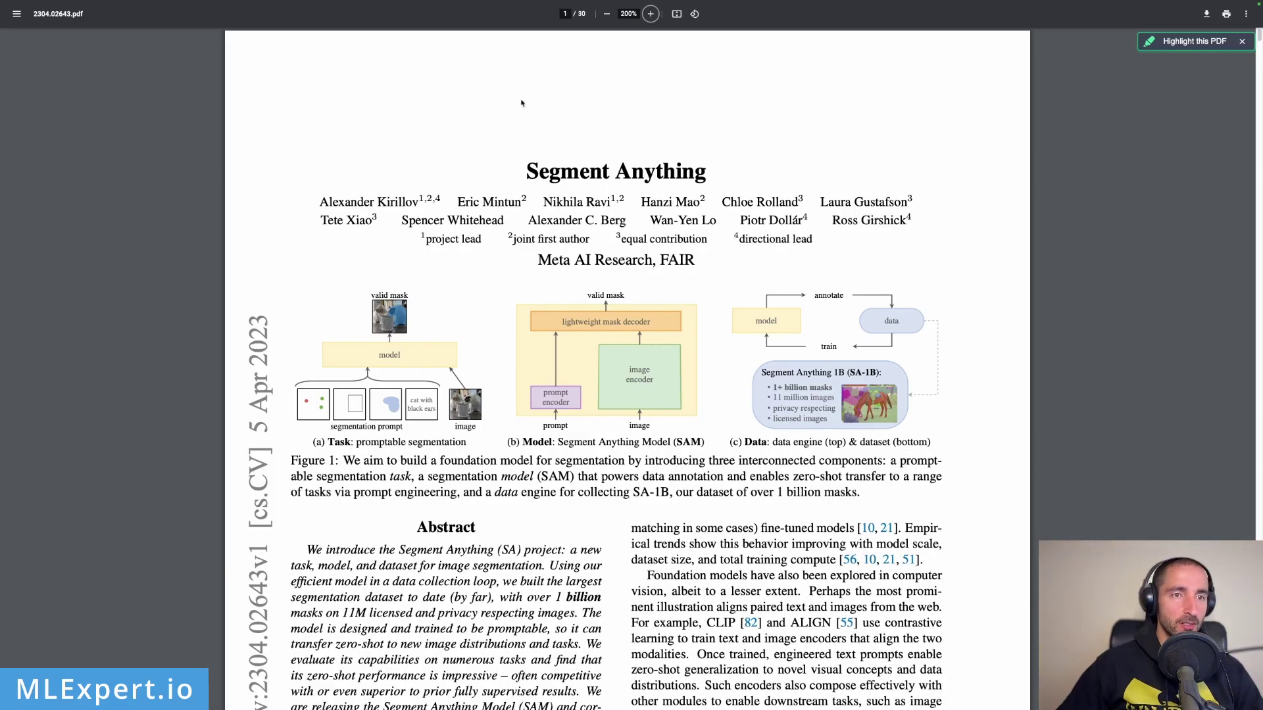
Enlarge the Segment Anything paper to 300% with the overview diagrams of Figure 1 in view
left_click(652, 14)
right_click(653, 15)
left_click(613, 374)
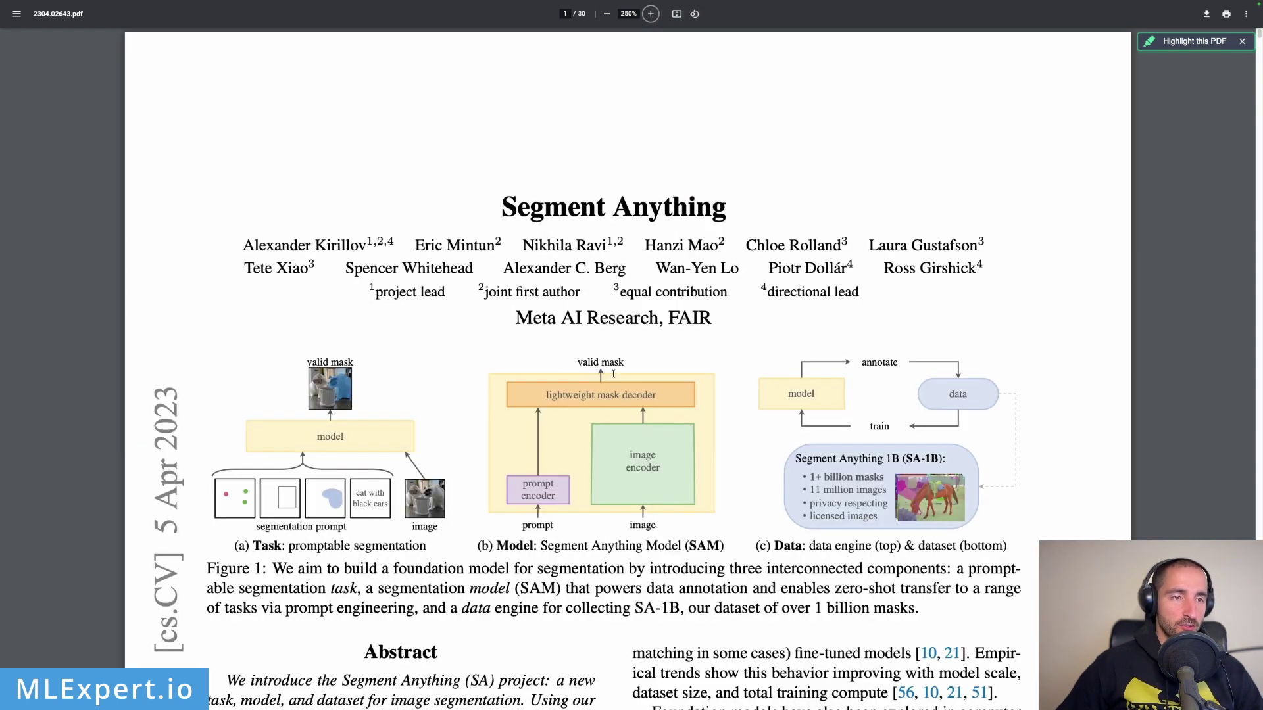
scroll(511, 546, "down", 2)
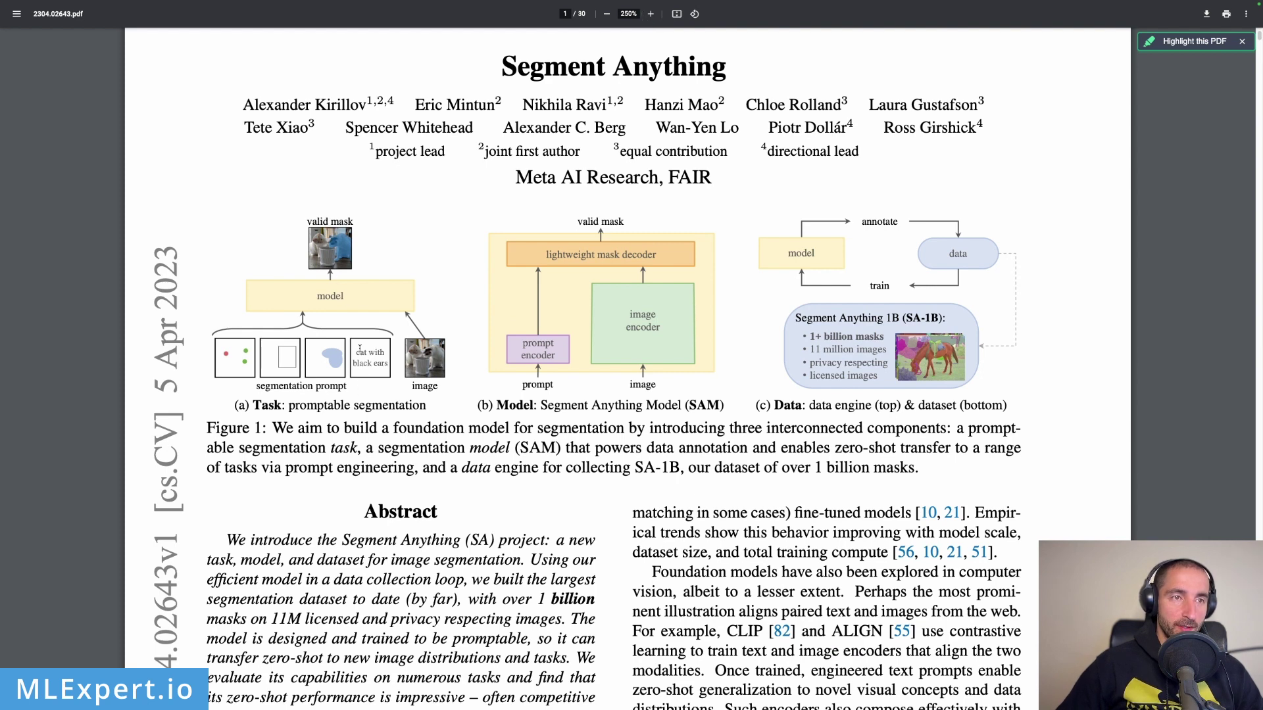
left_click(649, 14)
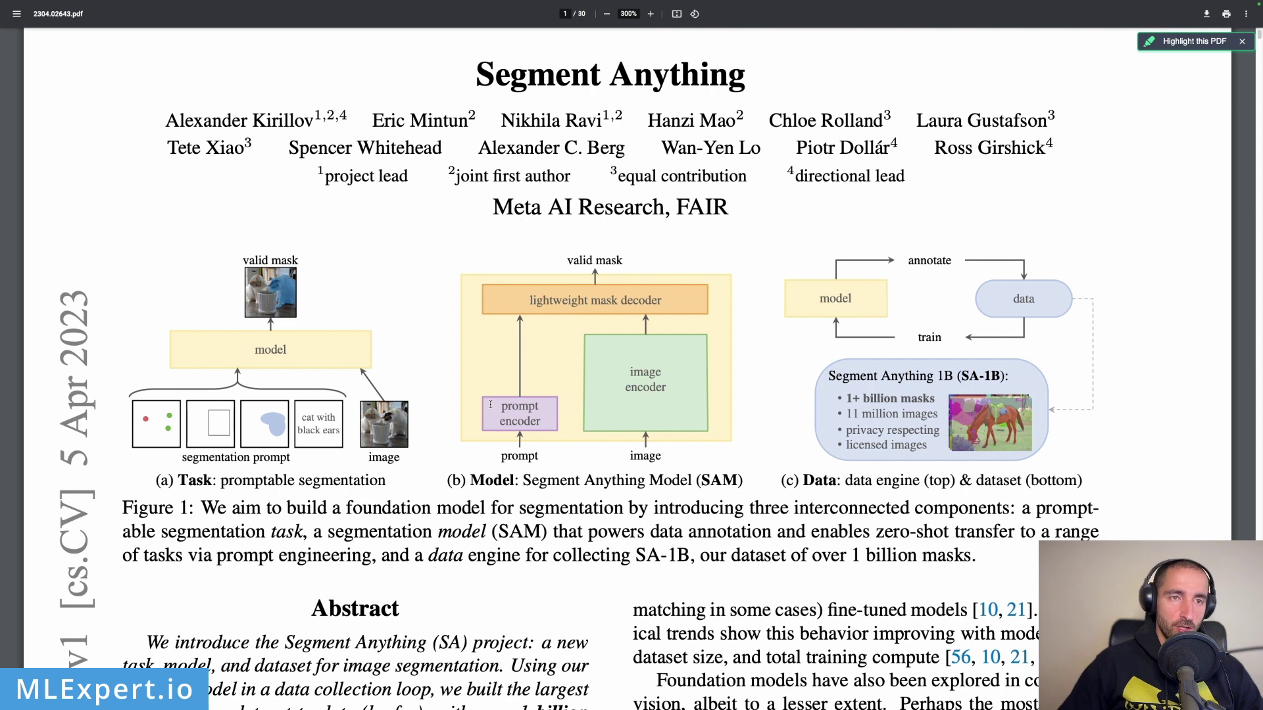
Point out the prompt encoder and lightweight mask decoder labels in the paper's model diagram by marking their text
left_click_drag(503, 406, 543, 424)
left_click(546, 421)
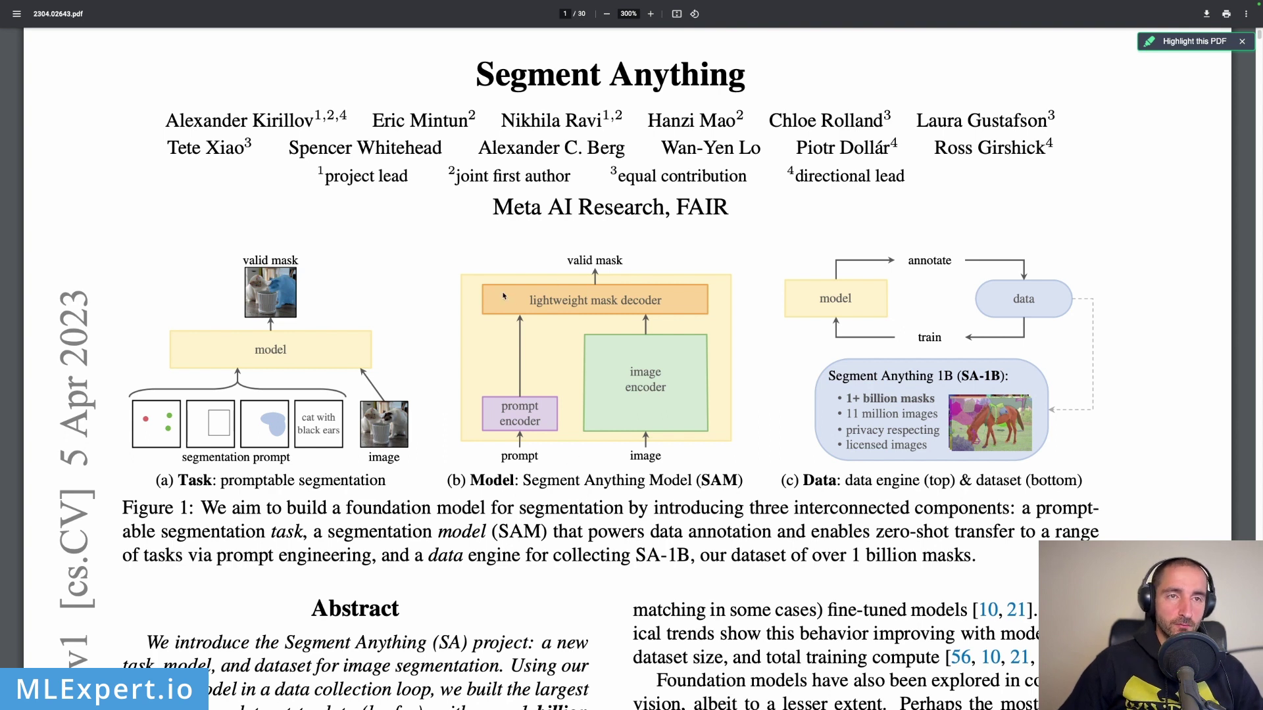
left_click_drag(524, 300, 655, 302)
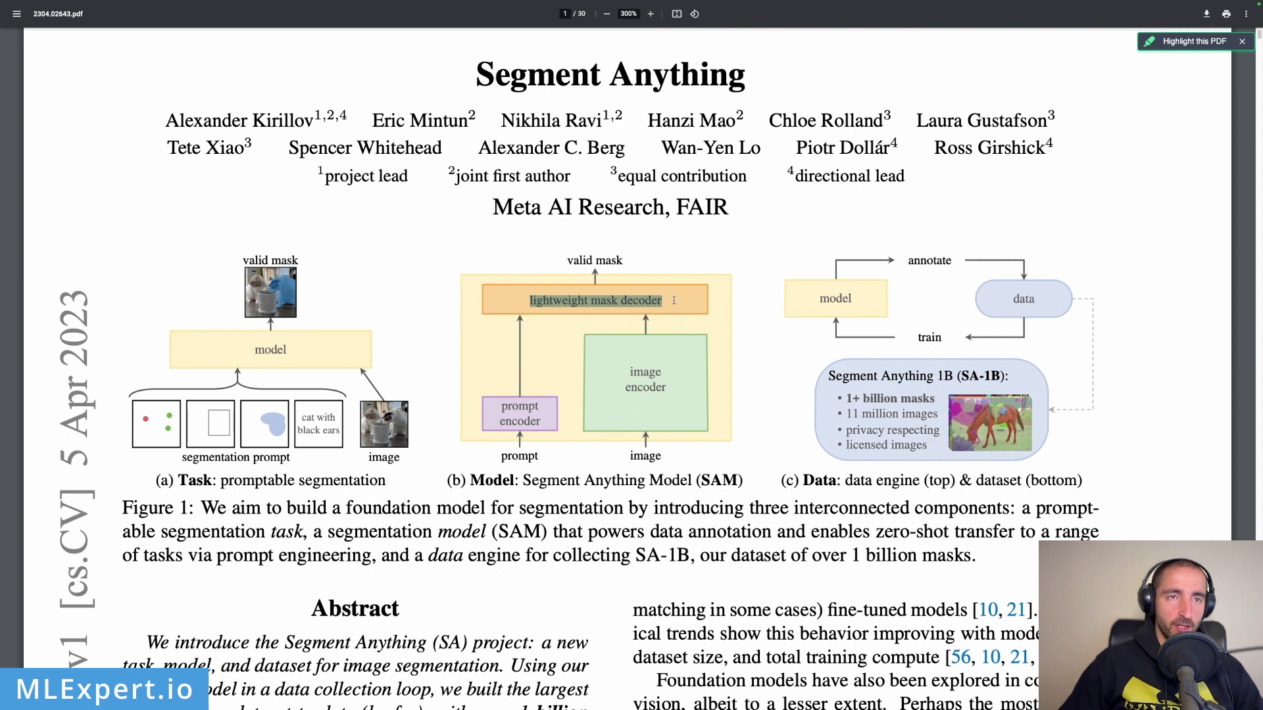
left_click(631, 264)
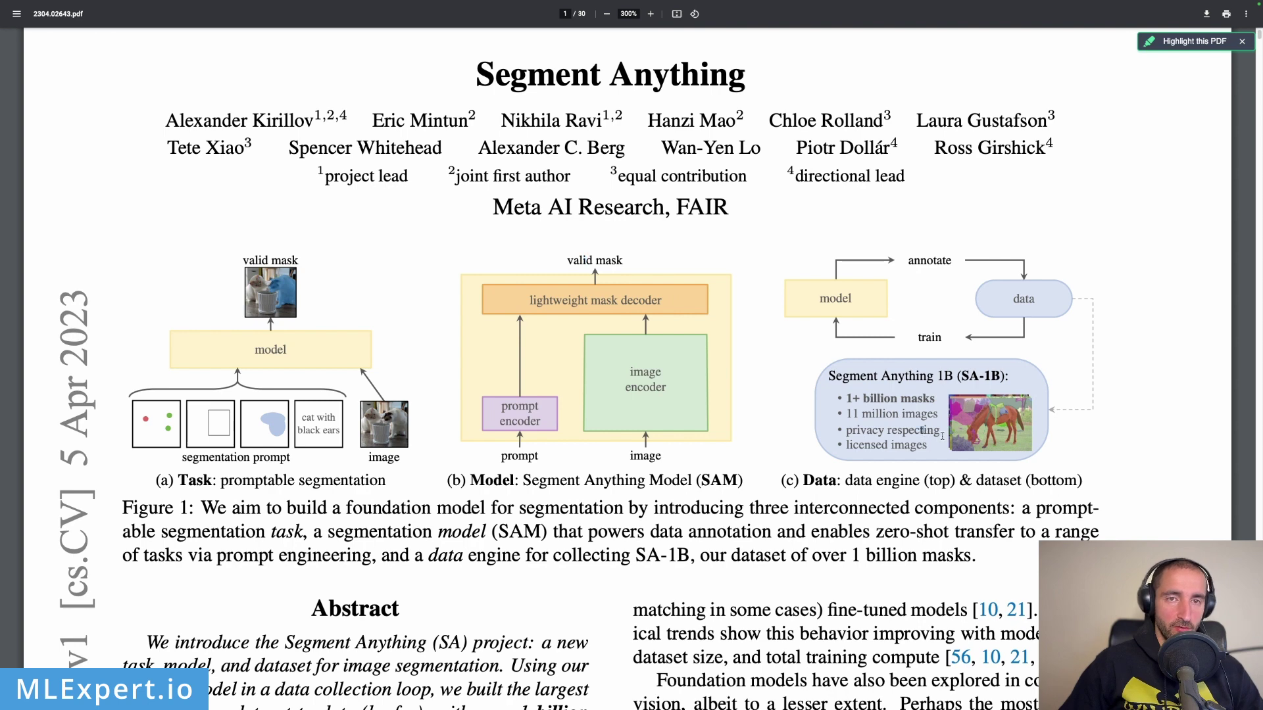
Switch to the Meta AI blog post and read its introduction and the section on SAM's generalized approach to segmentation
key("ctrl+Tab")
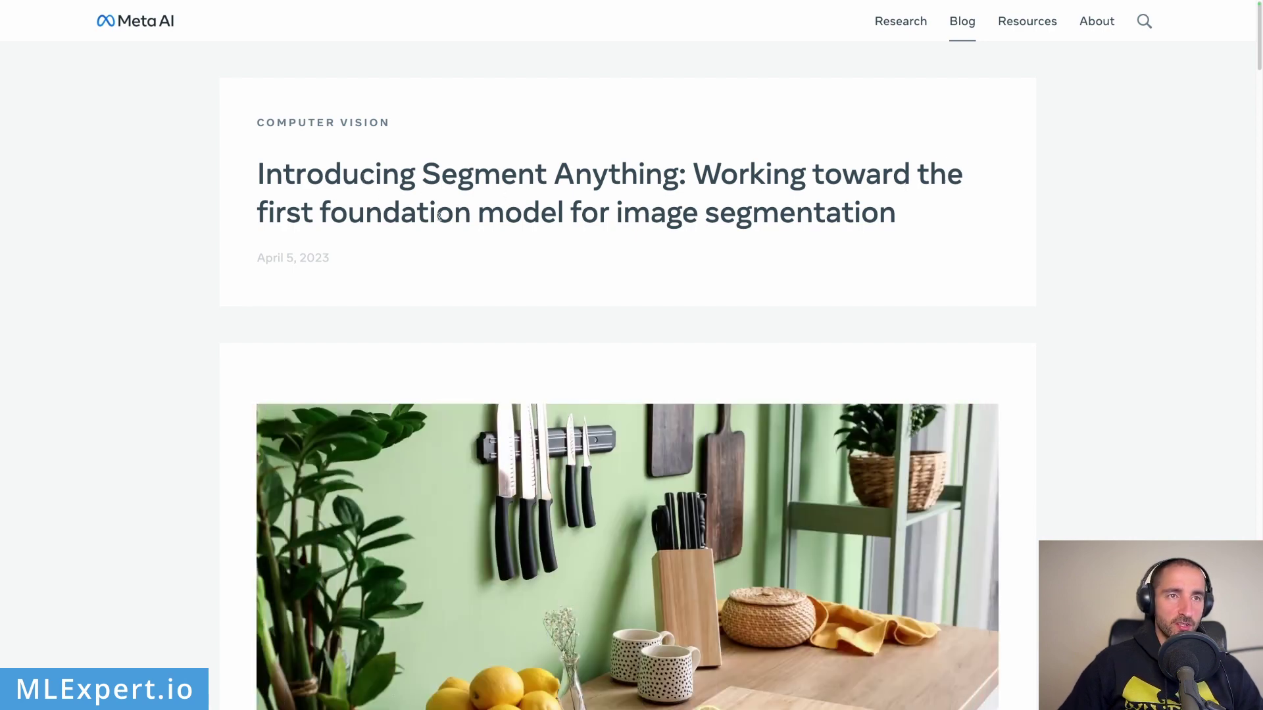
scroll(1020, 270, "down", 3)
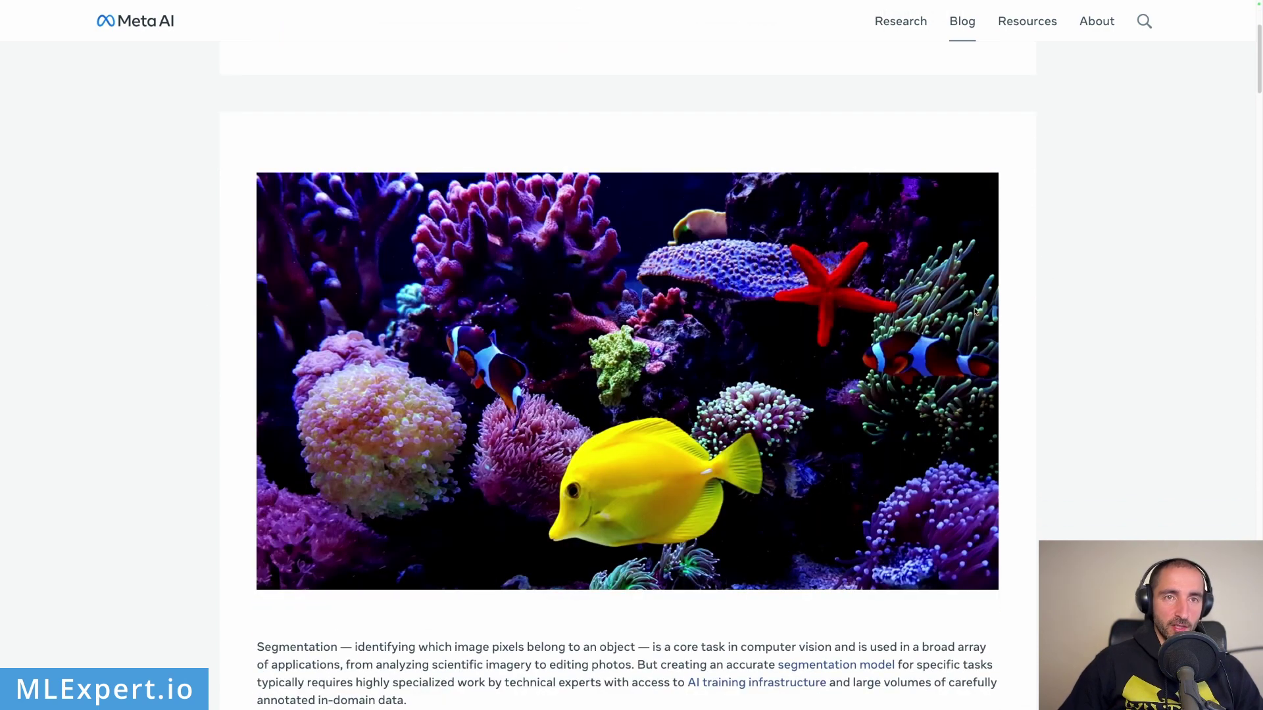
scroll(1037, 310, "down", 5)
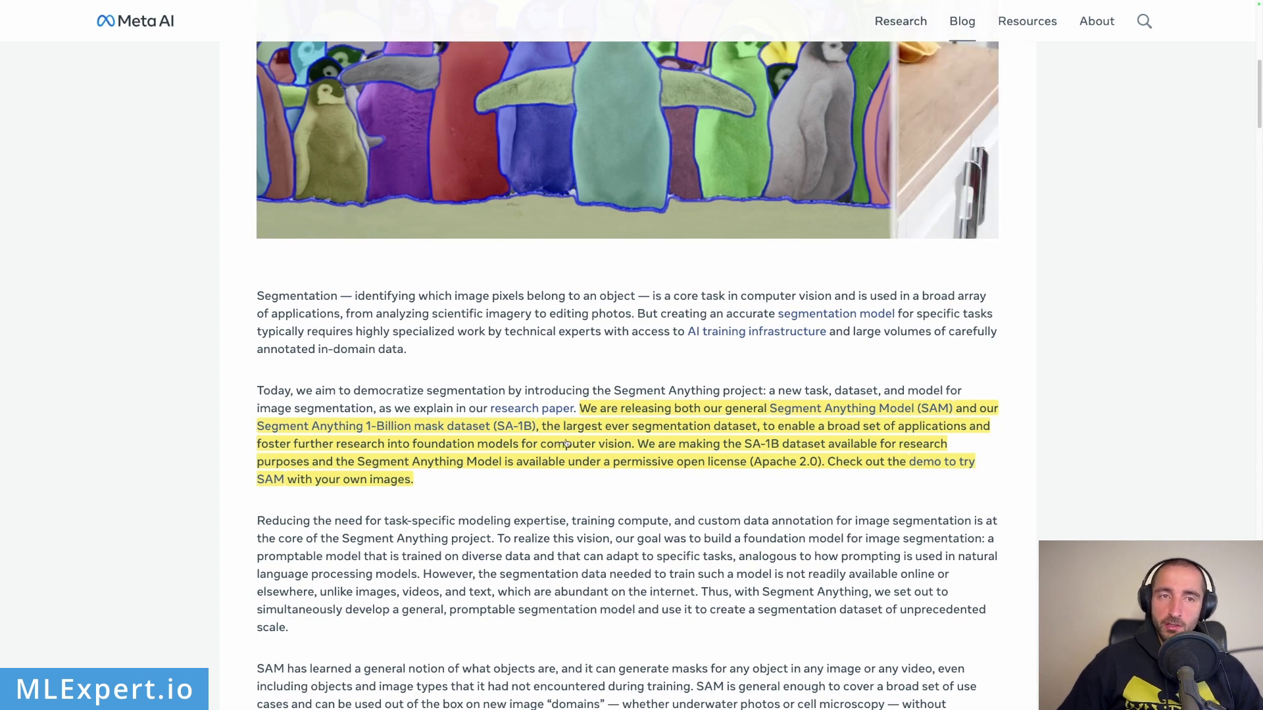
scroll(997, 469, "down", 1)
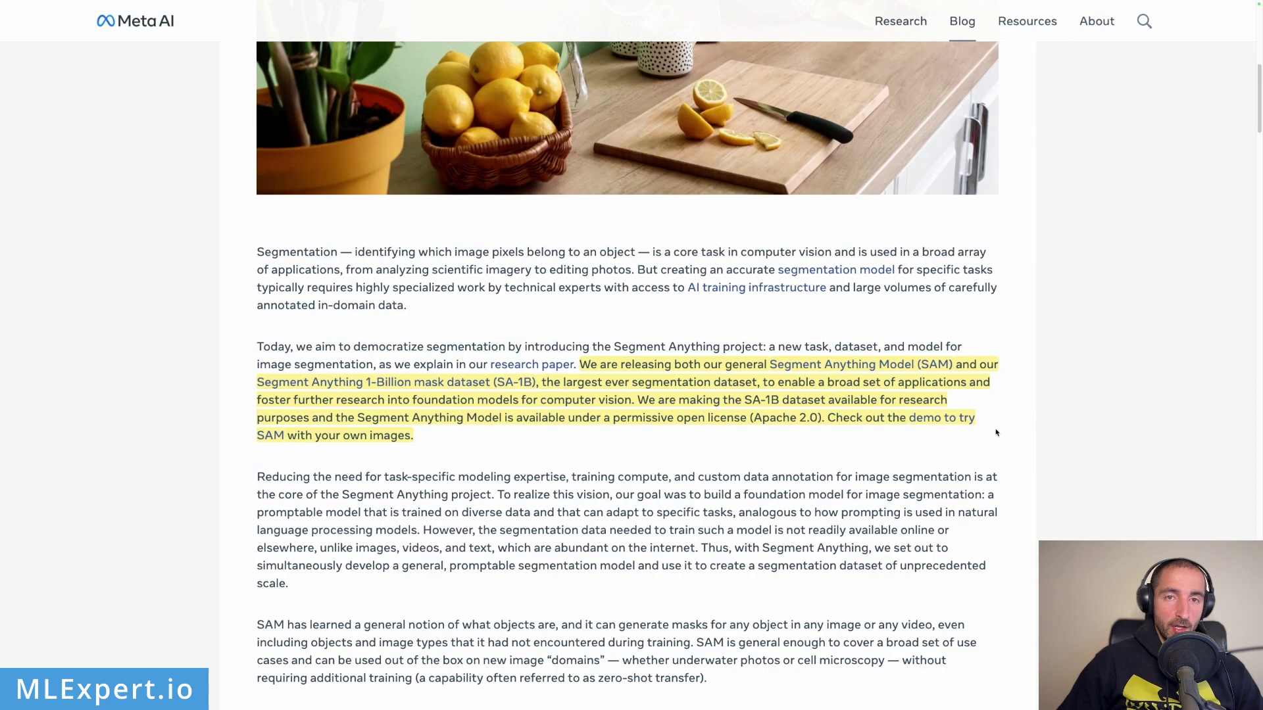
scroll(717, 442, "down", 1)
scroll(718, 442, "down", 10)
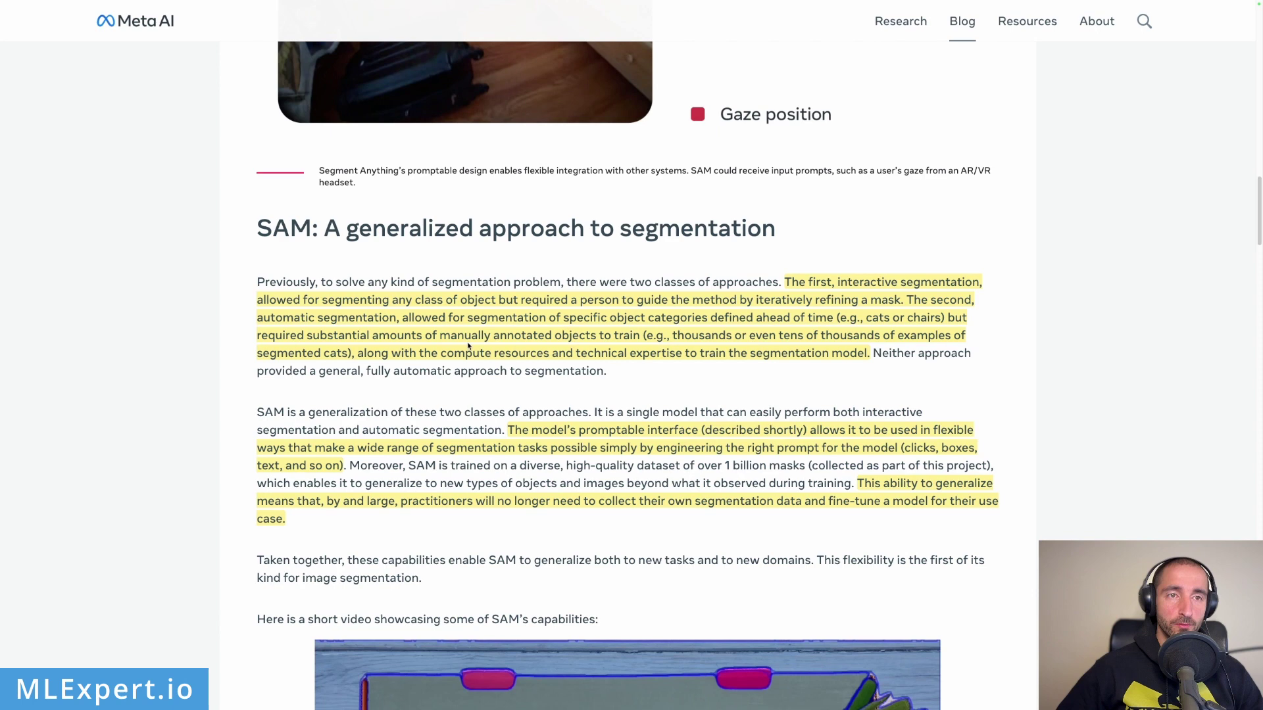
scroll(623, 361, "down", 1)
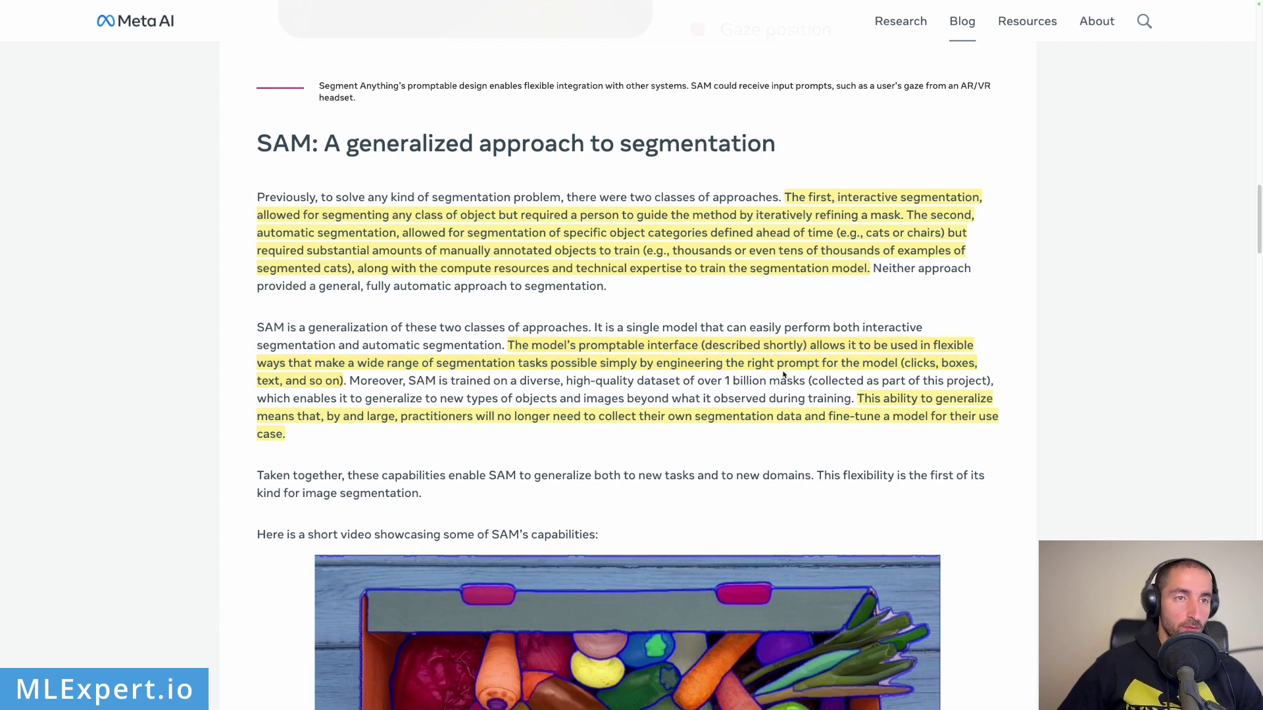
scroll(783, 375, "down", 2)
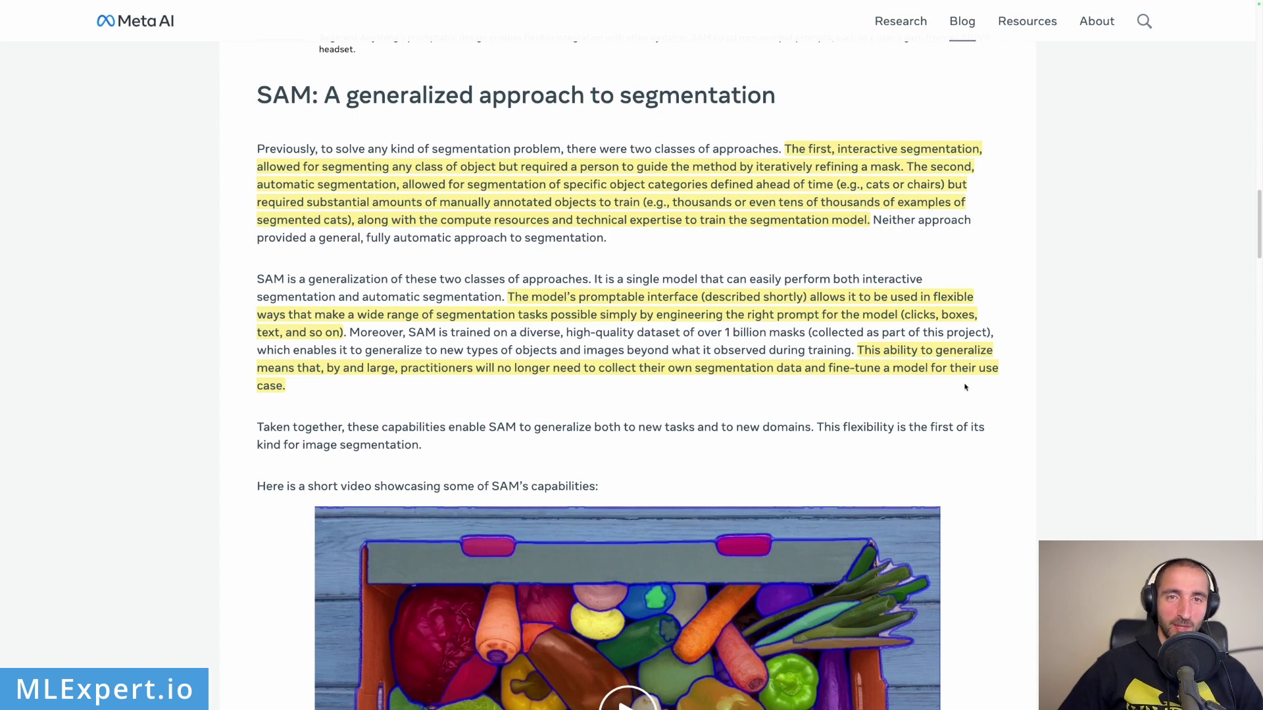
Examine the blog's SAM capabilities video and list, the promptable segmentation explanation and the Universal segmentation model diagram
scroll(1065, 418, "down", 3)
scroll(1053, 408, "down", 3)
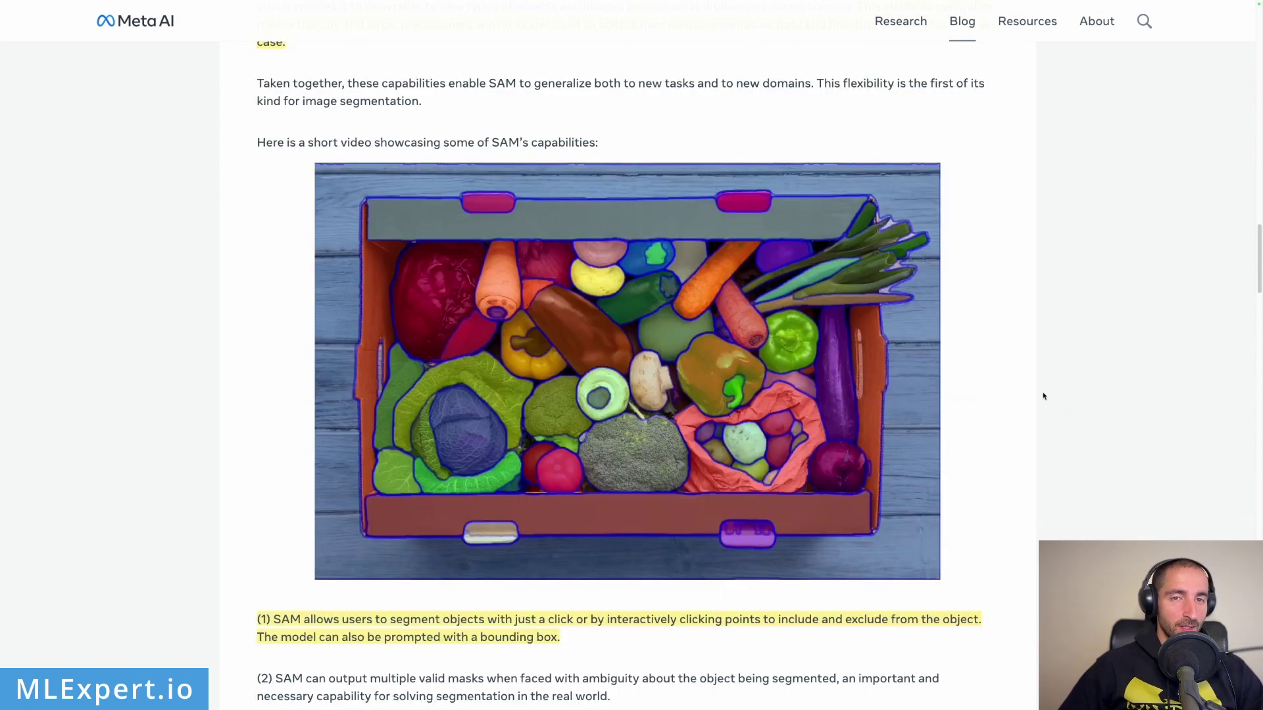
scroll(1026, 389, "down", 4)
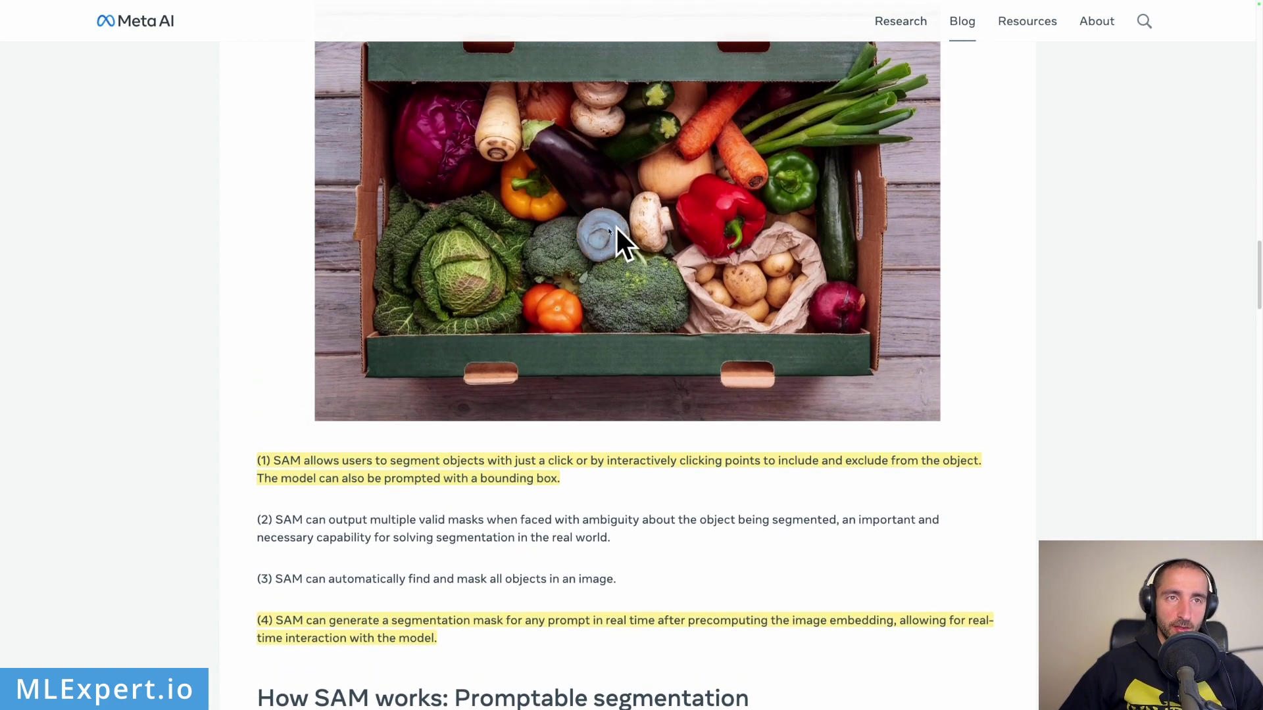
scroll(599, 434, "up", 4)
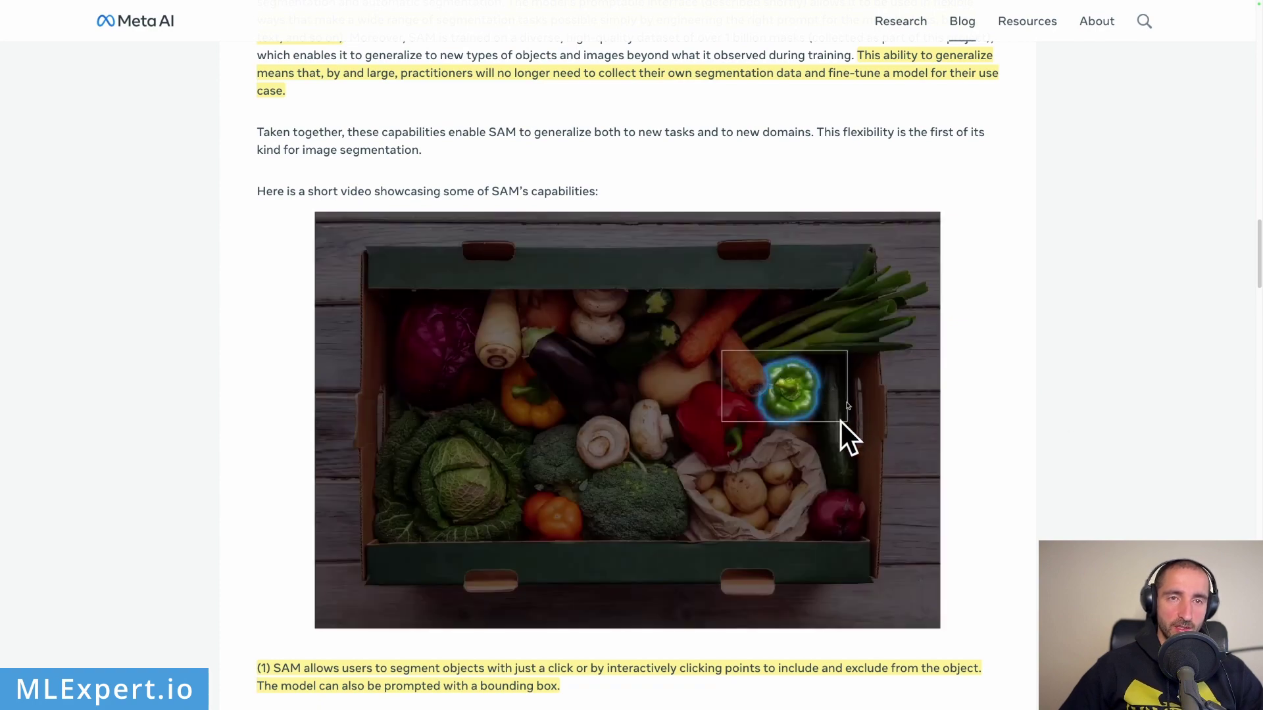
scroll(831, 386, "down", 6)
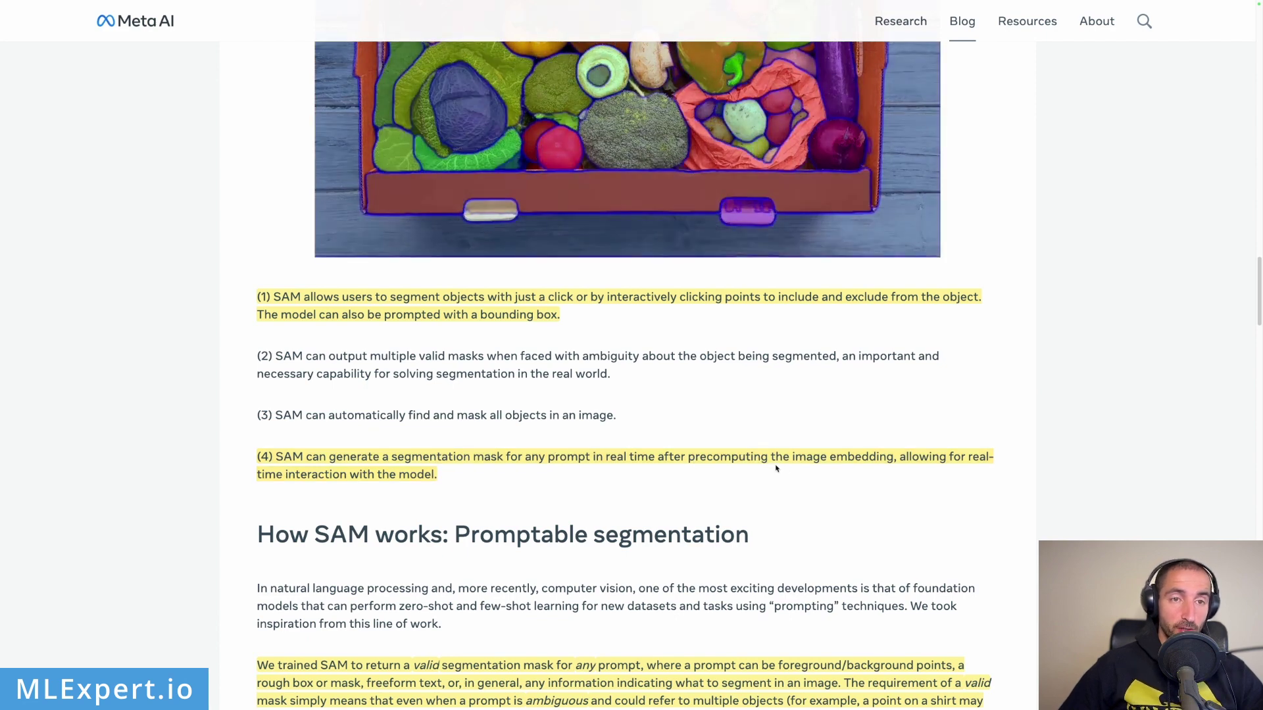
scroll(849, 458, "down", 1)
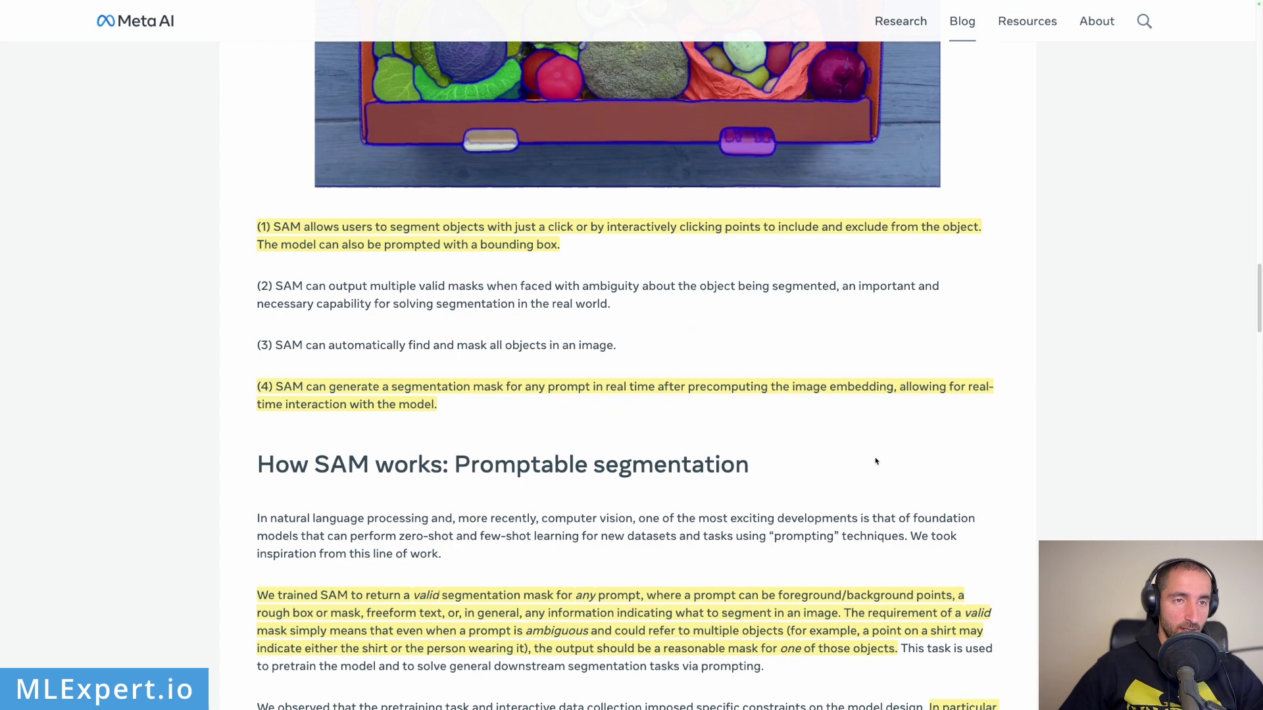
scroll(866, 461, "down", 2)
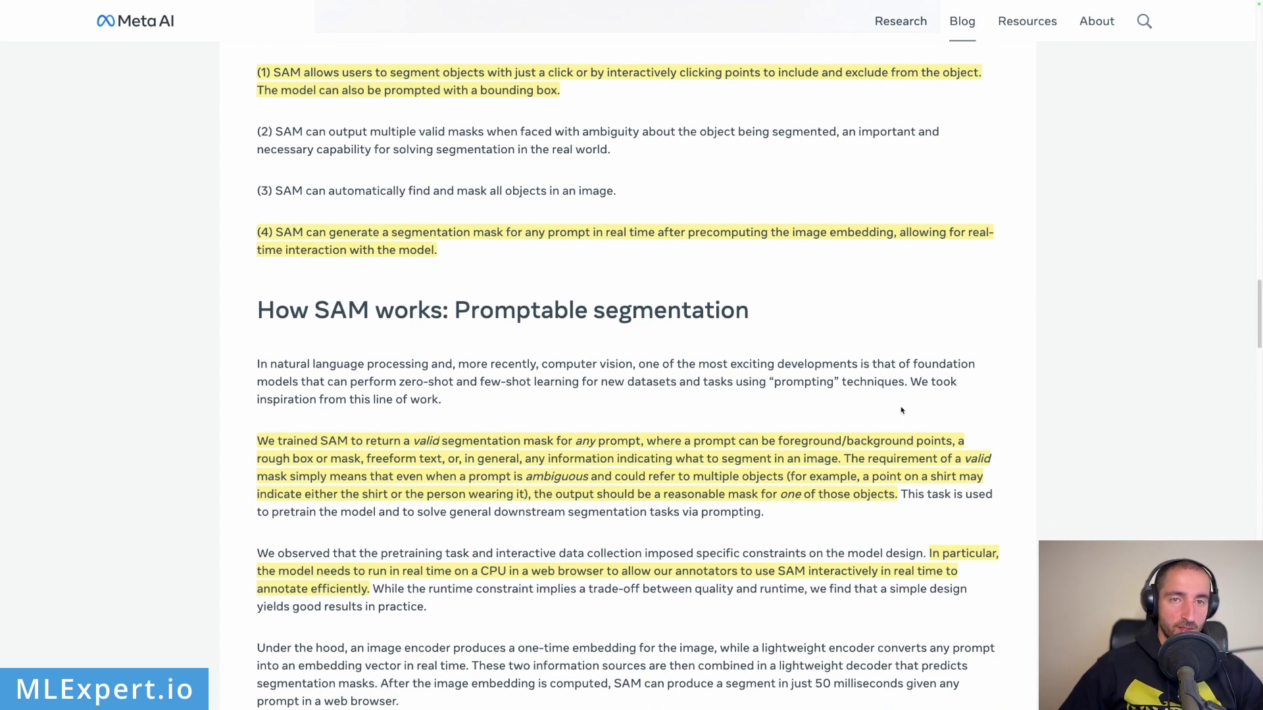
scroll(410, 341, "down", 1)
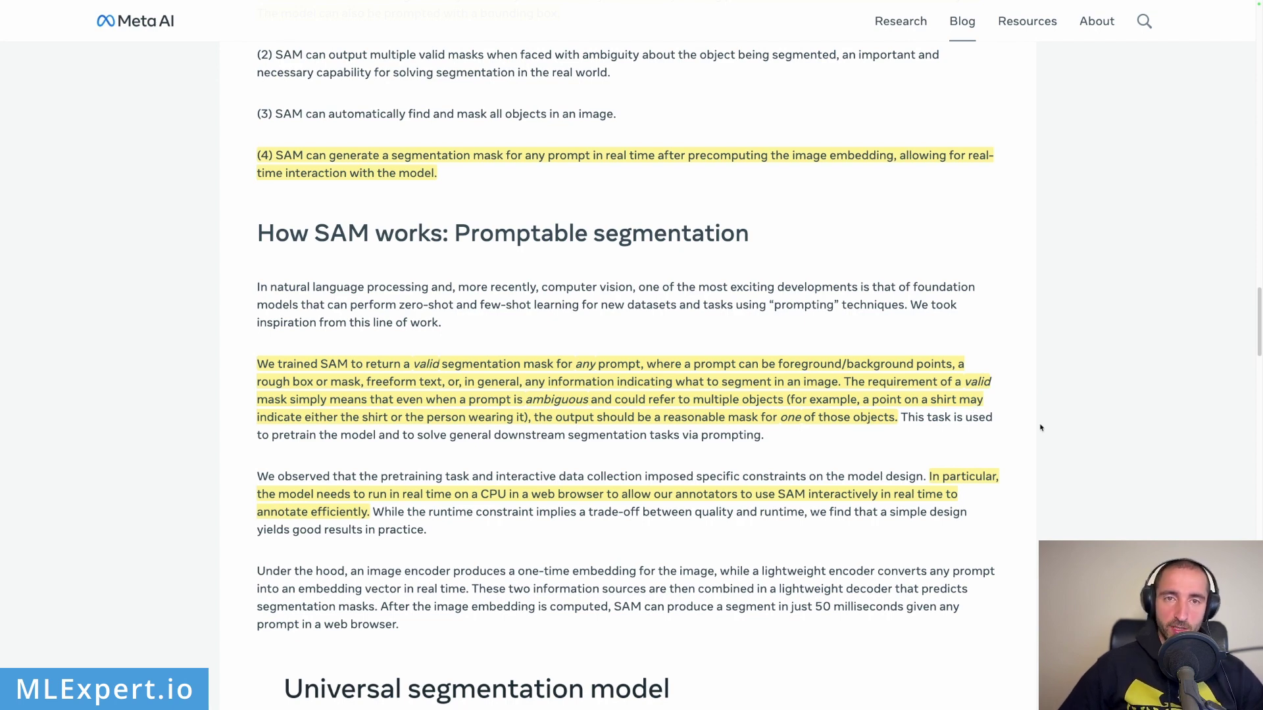
scroll(921, 440, "down", 1)
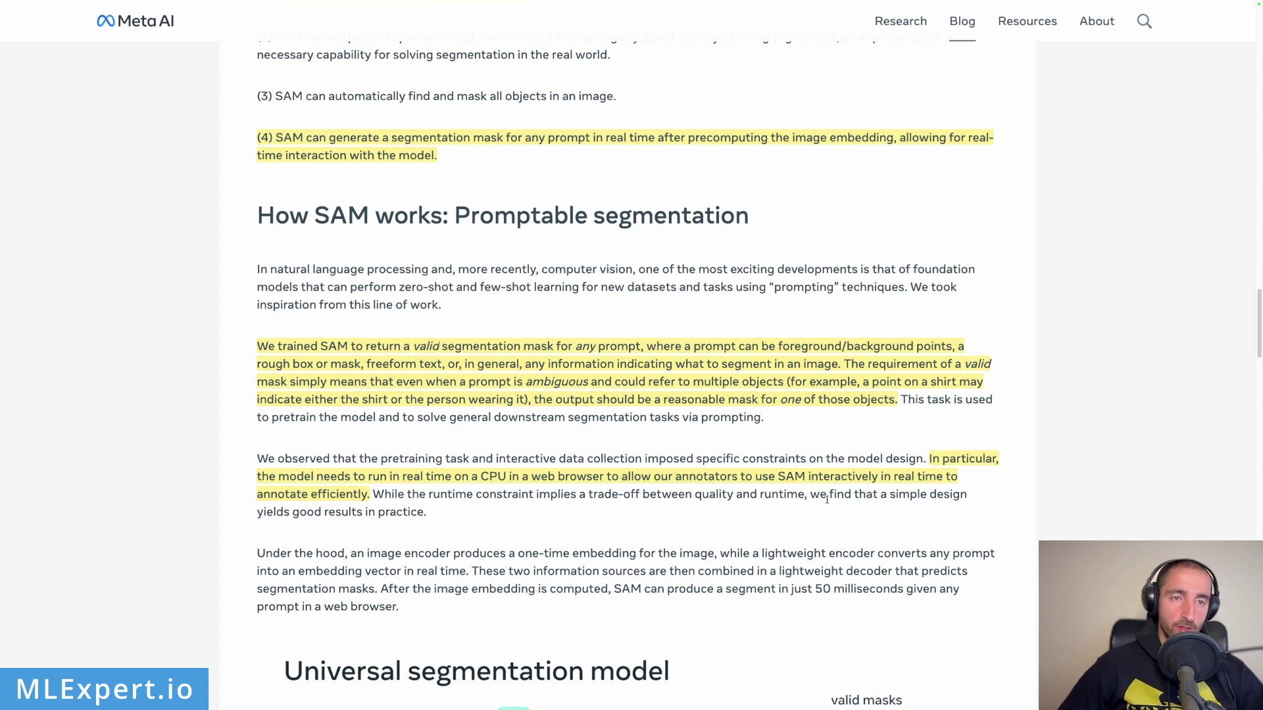
scroll(827, 500, "down", 7)
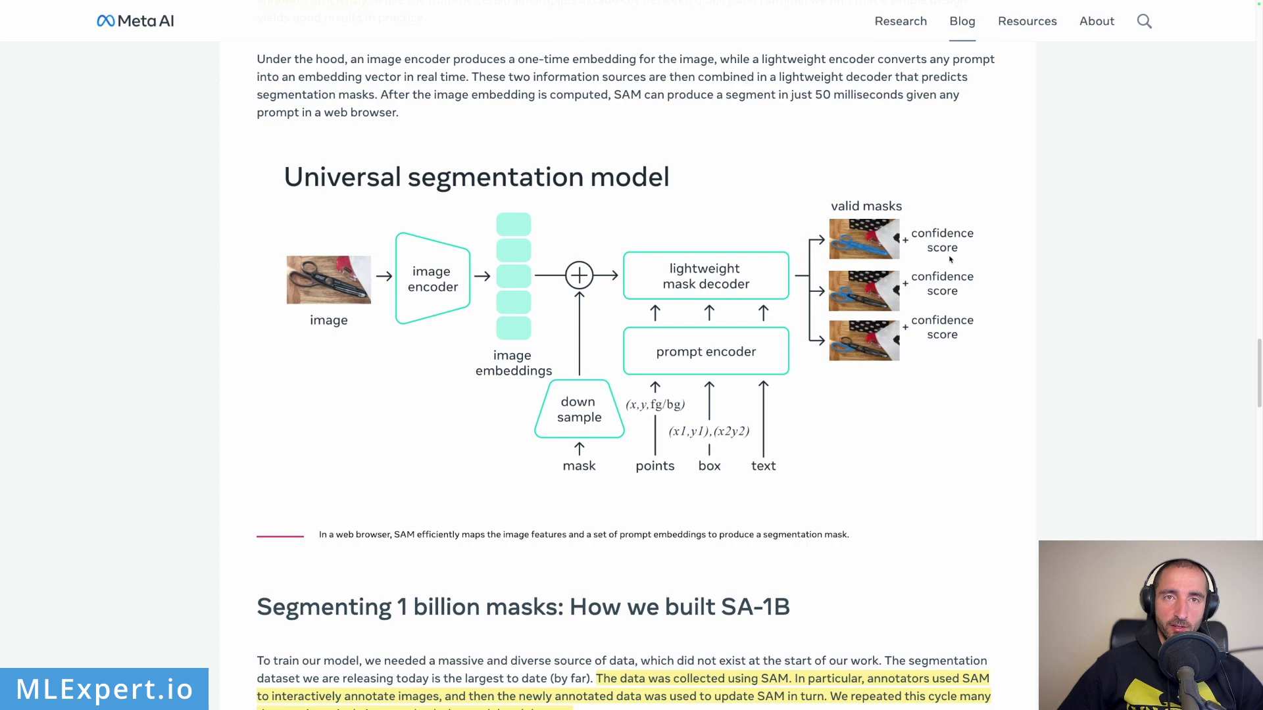
Read the blog section on how the SA-1B dataset was built, including the charts comparing dataset sizes
scroll(912, 414, "down", 5)
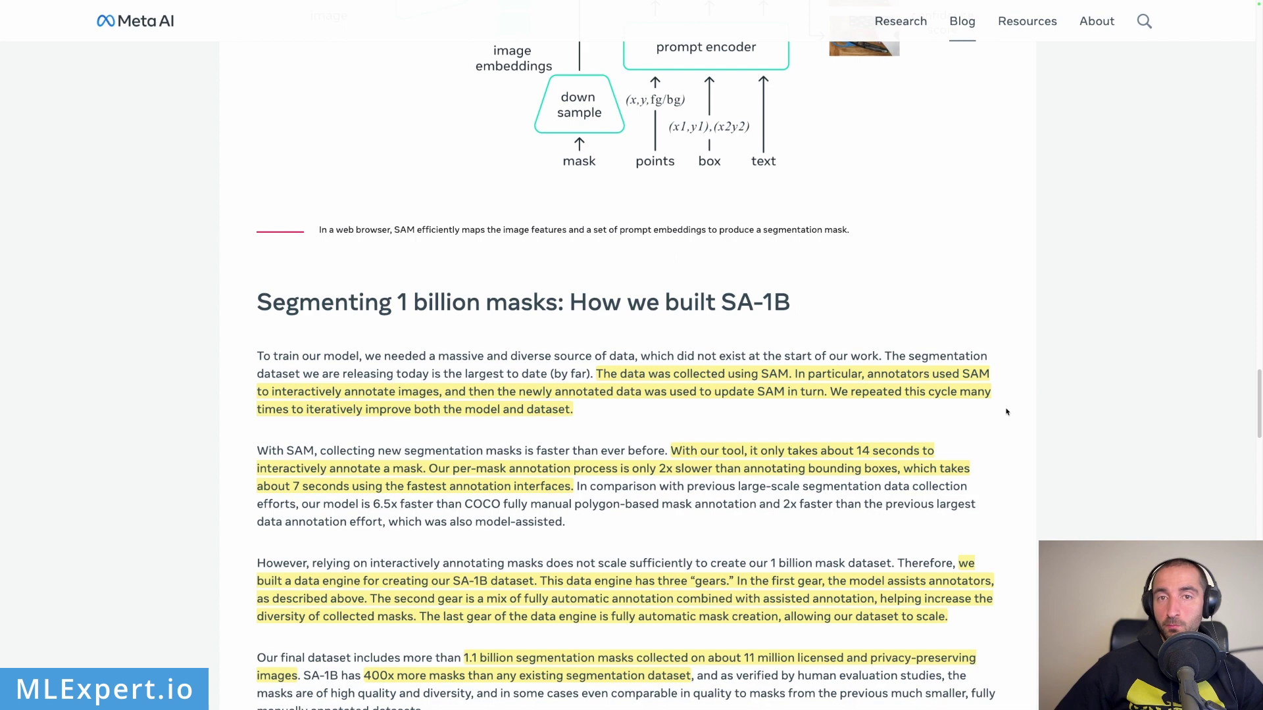
scroll(1007, 411, "down", 1)
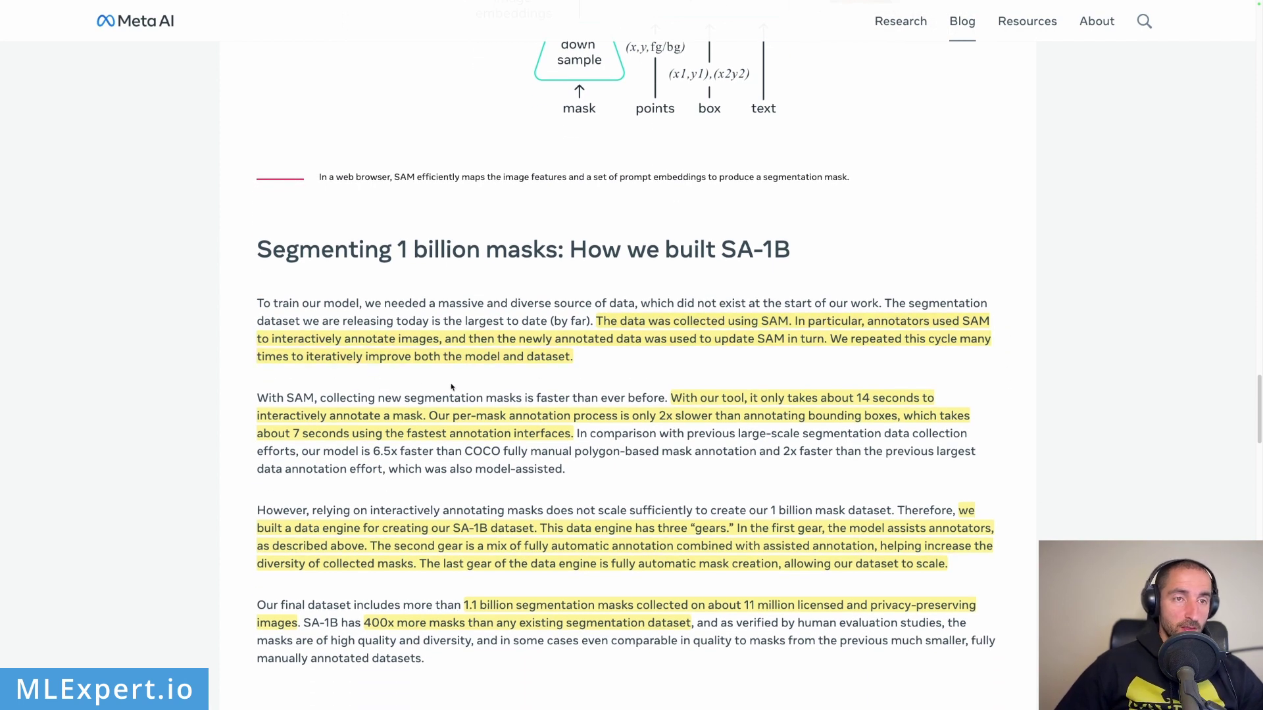
double_click(593, 391)
left_click(254, 407)
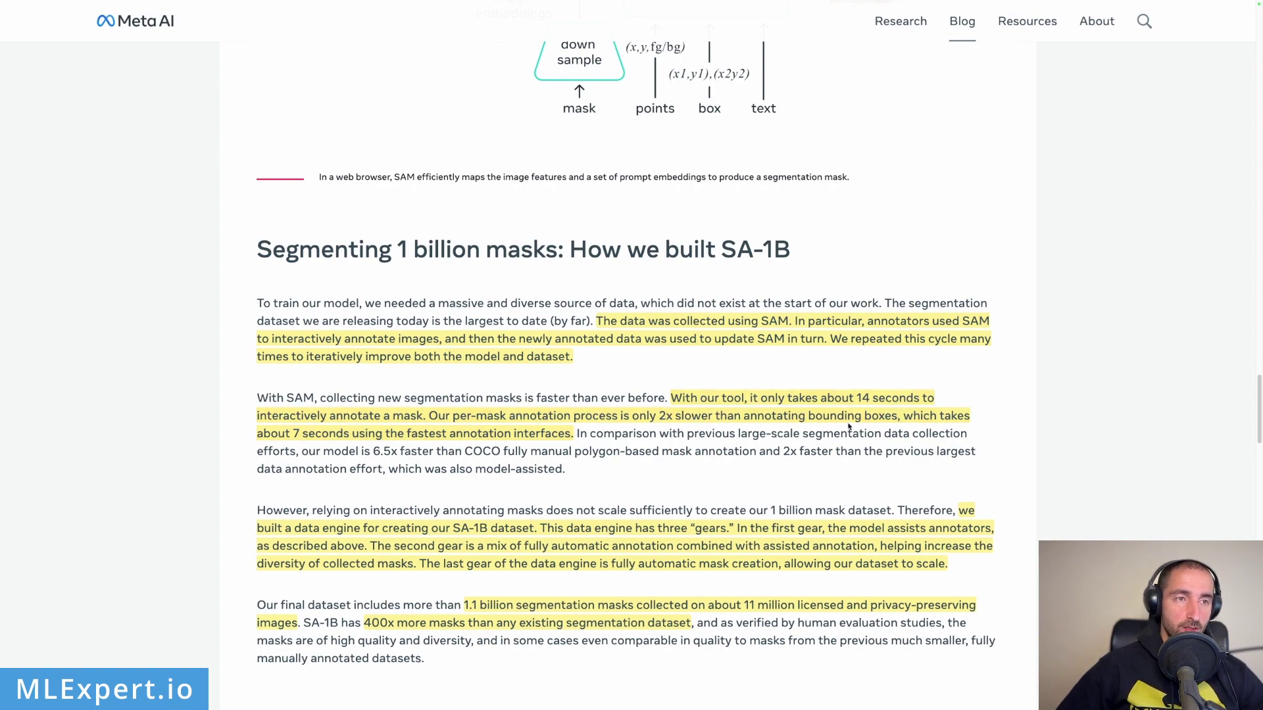
scroll(848, 428, "down", 1)
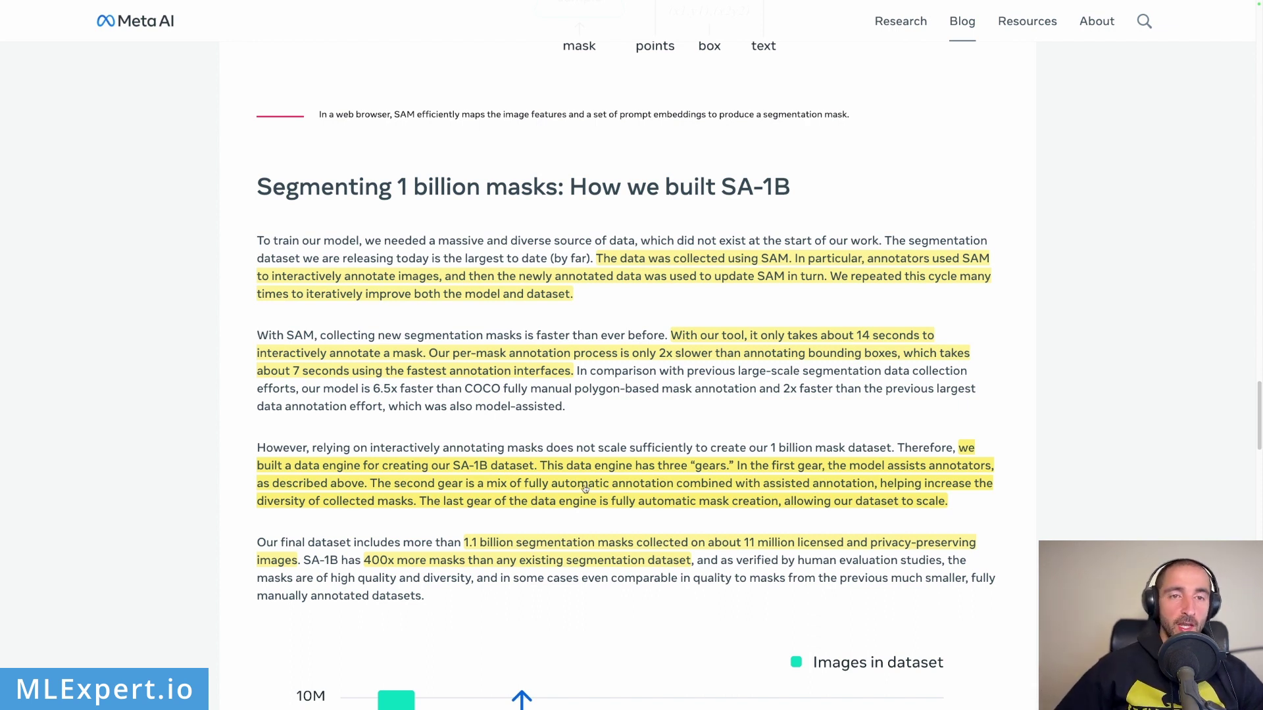
scroll(587, 490, "down", 1)
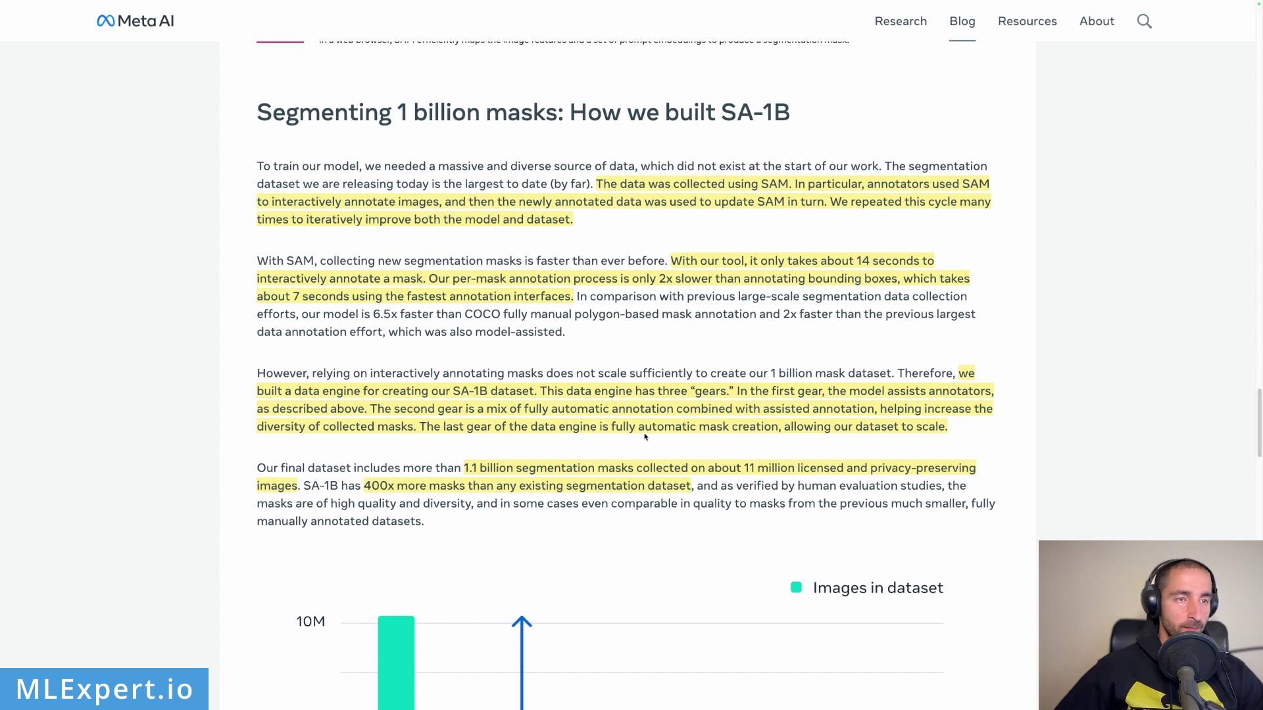
scroll(482, 425, "down", 1)
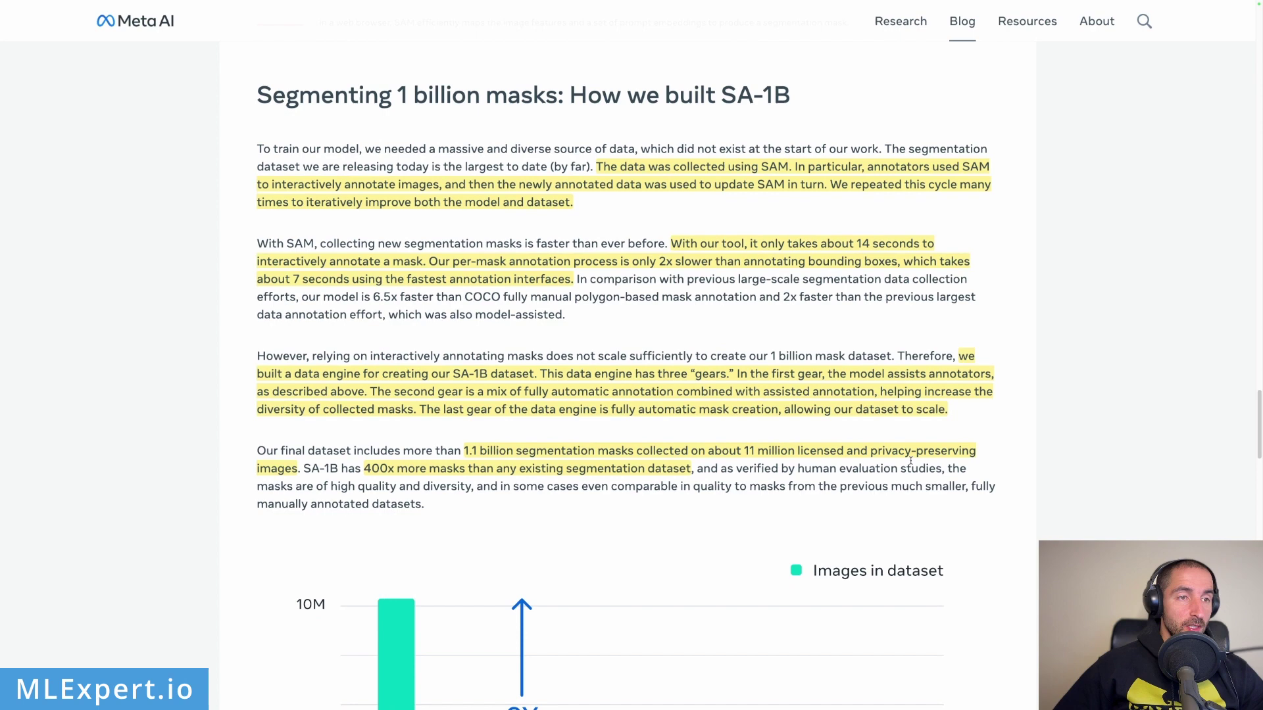
scroll(914, 464, "down", 1)
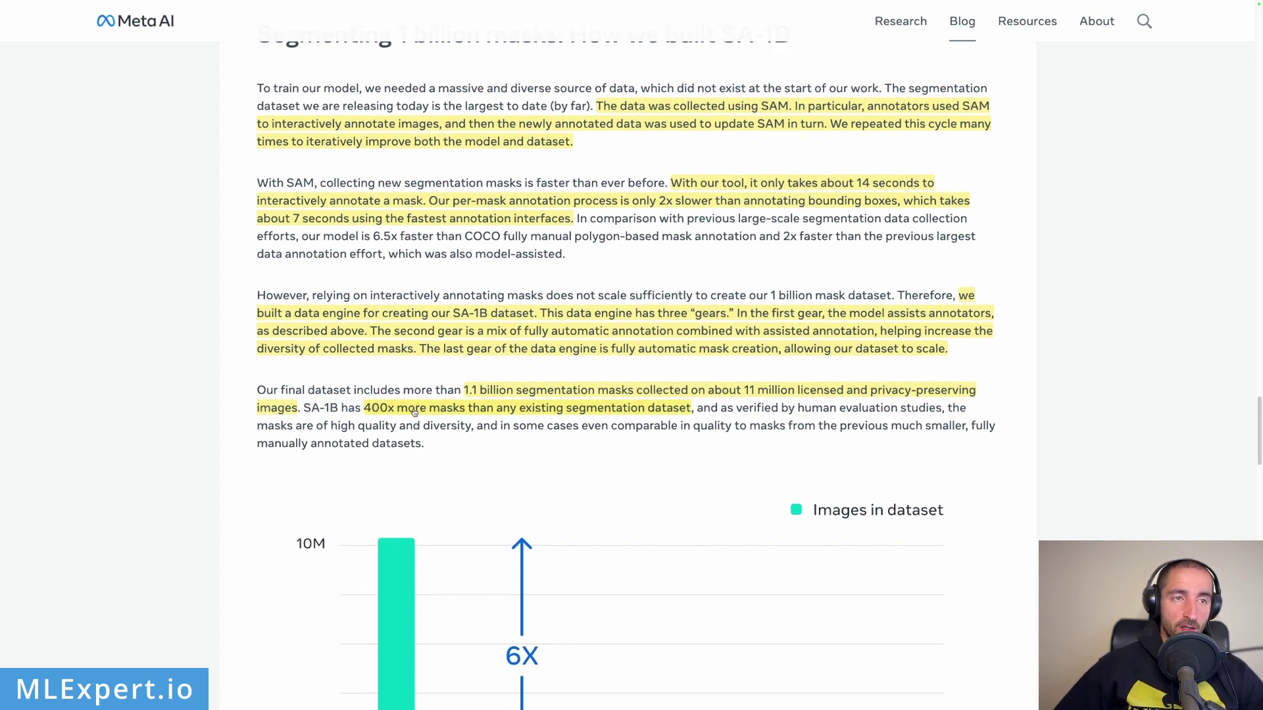
scroll(536, 418, "down", 1)
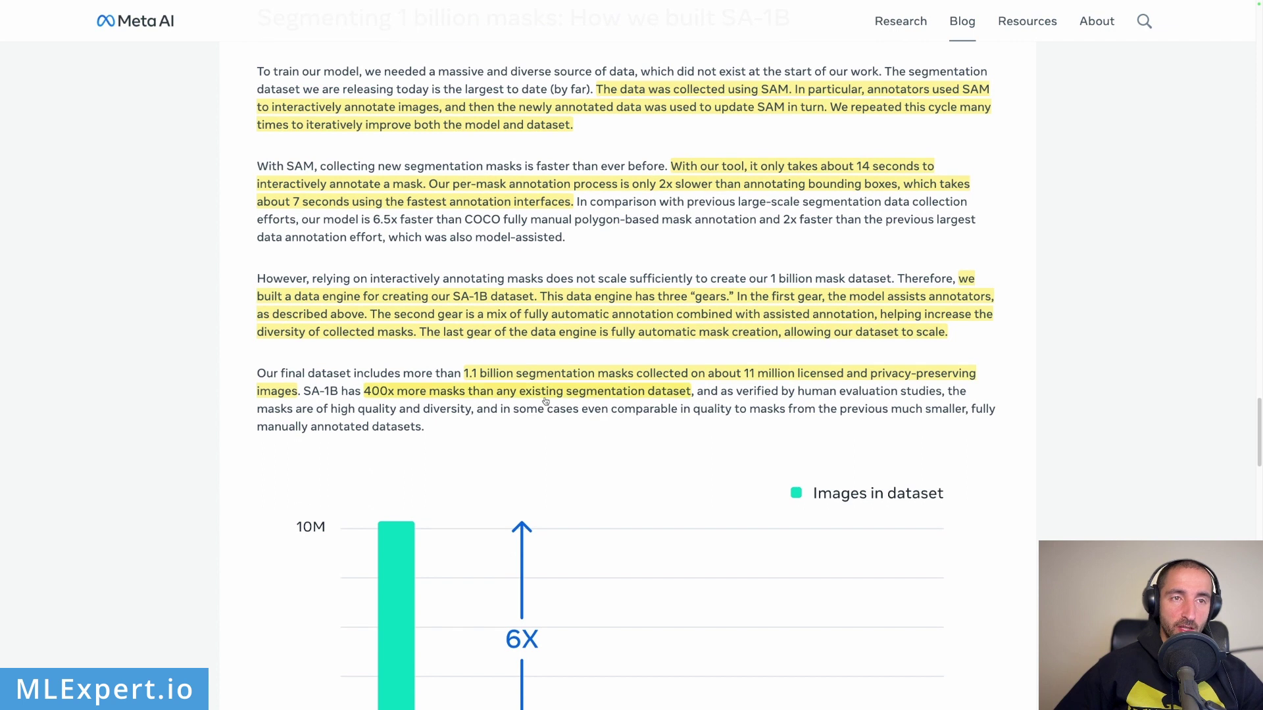
scroll(666, 398, "down", 3)
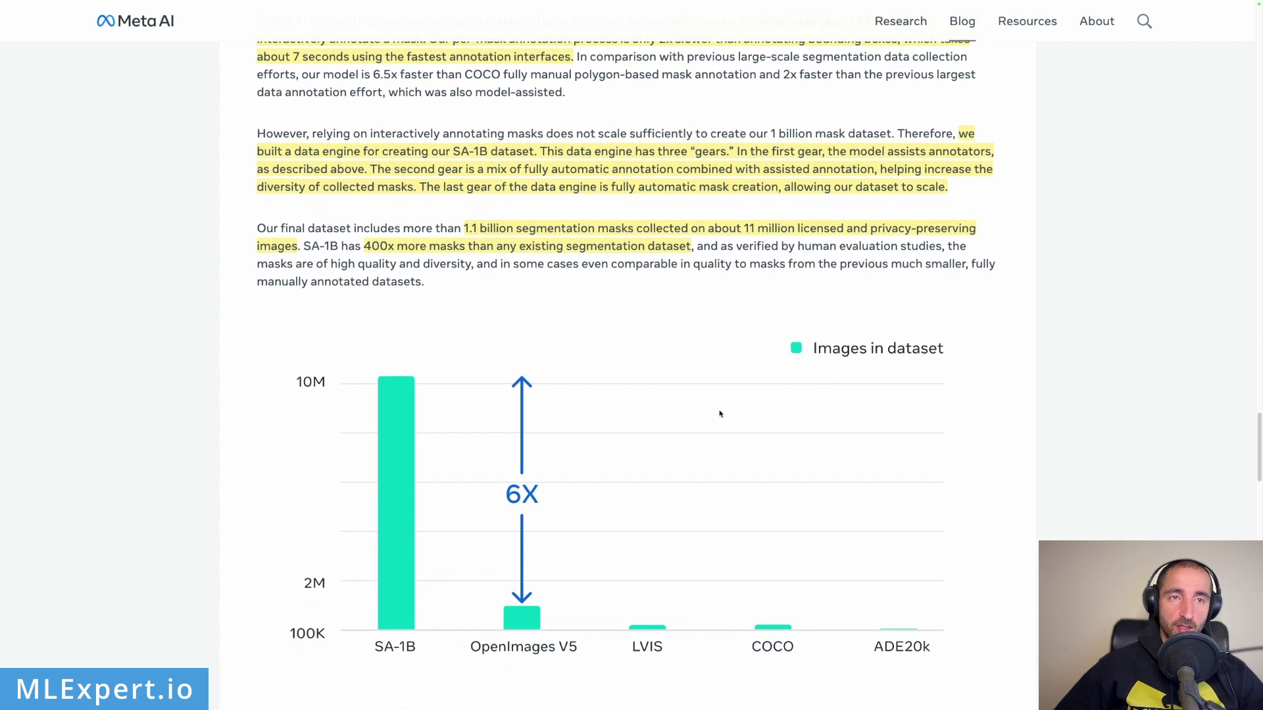
scroll(721, 409, "down", 2)
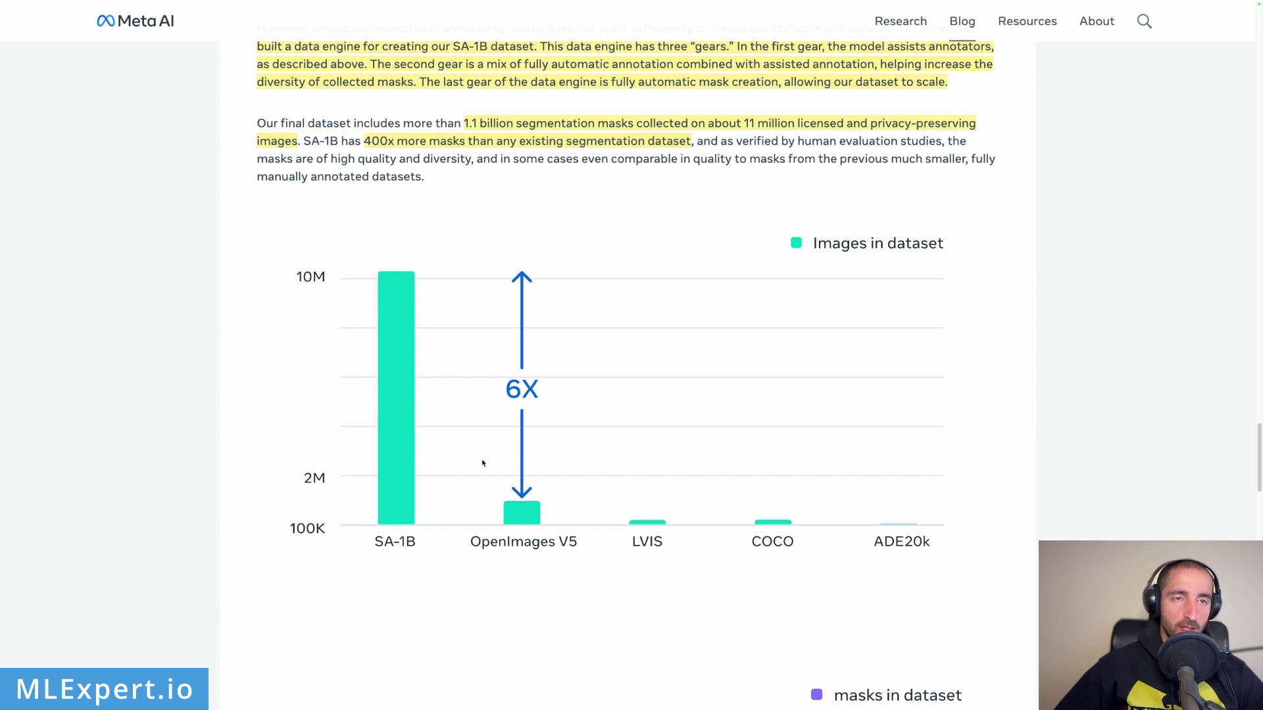
scroll(531, 440, "down", 6)
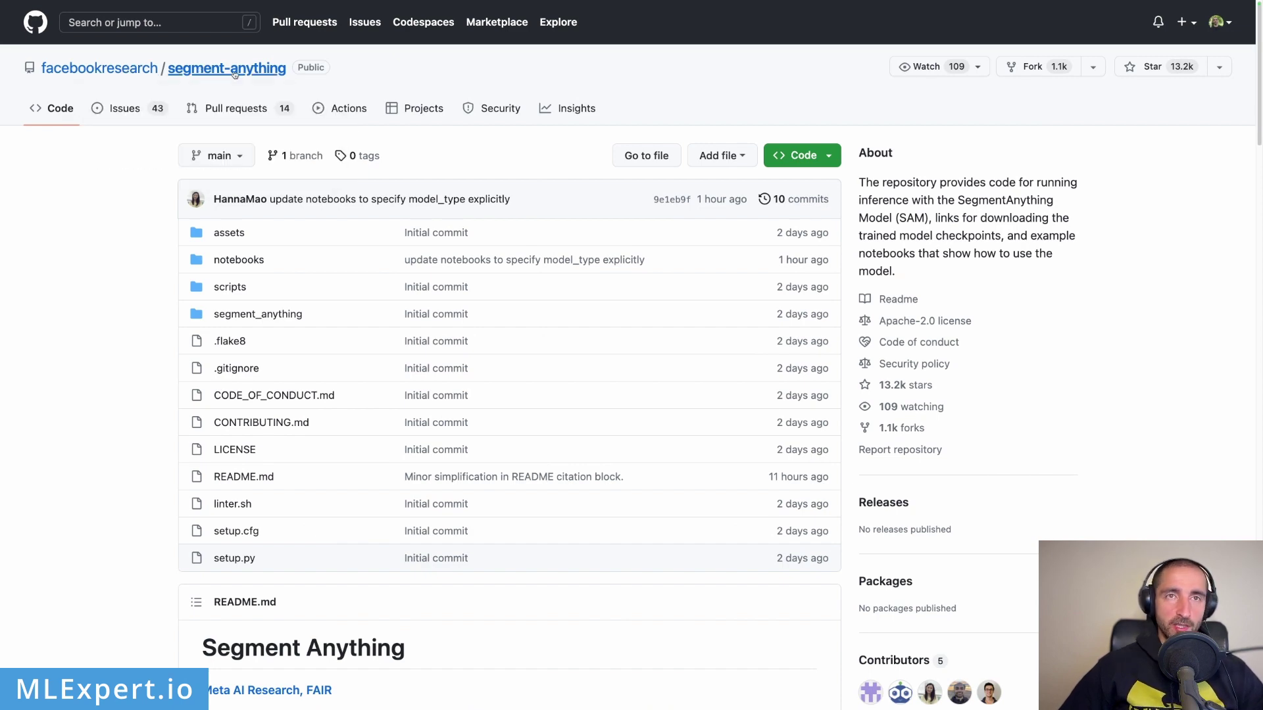
Look through the segment-anything repository's README, covering the model diagram and the example mask images
scroll(921, 209, "down", 5)
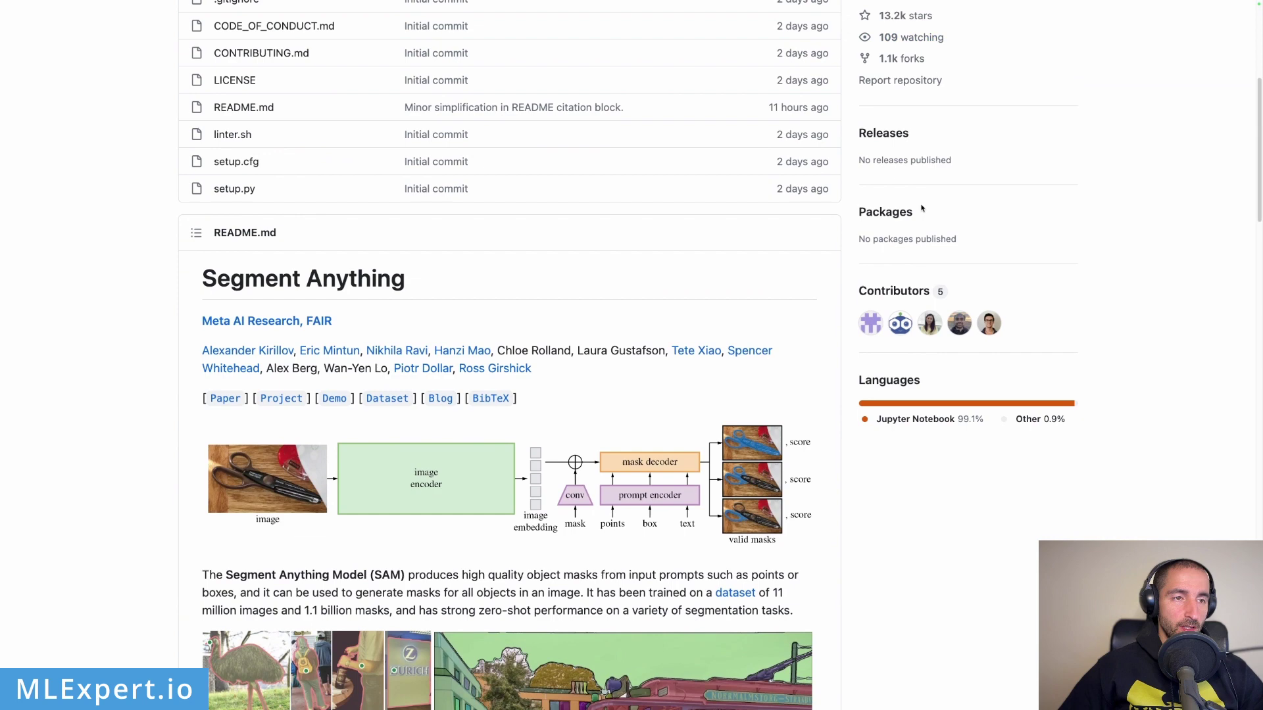
scroll(922, 208, "down", 3)
scroll(460, 352, "down", 3)
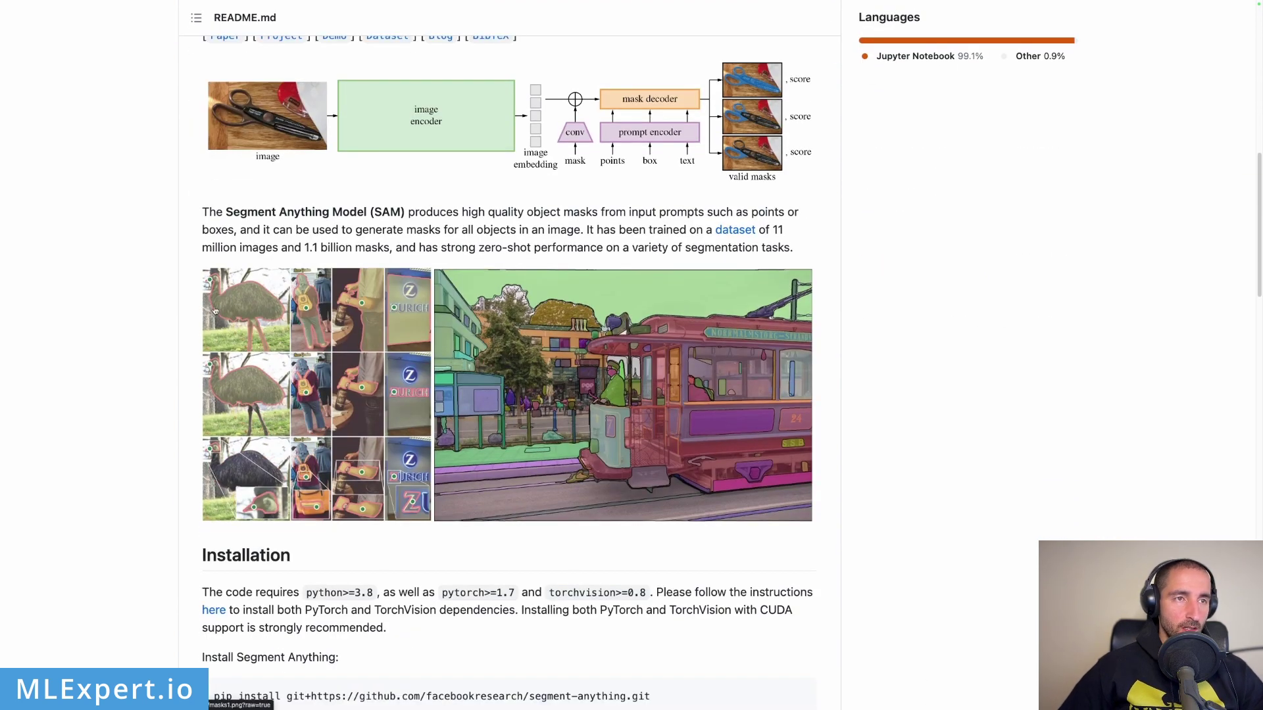
Examine the README's model diagram and its Getting Started, ONNX Export and Model Checkpoints sections, including the example code
scroll(457, 329, "up", 3)
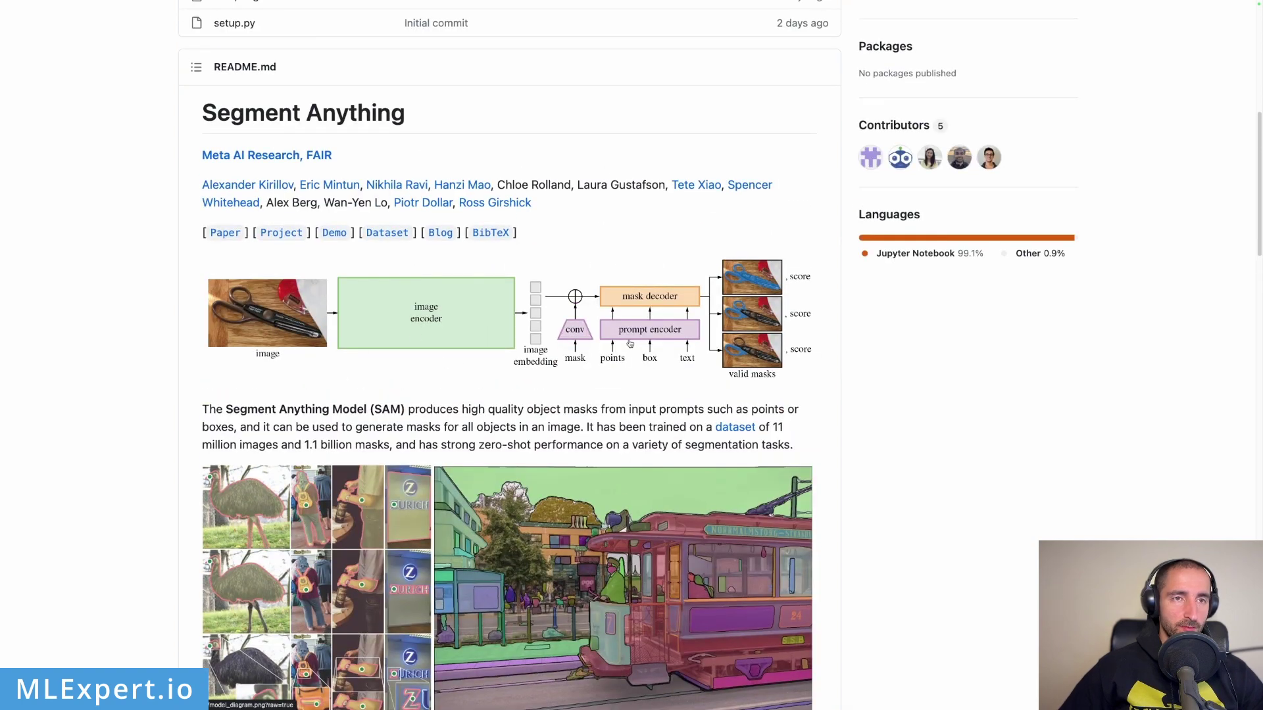
scroll(585, 391, "down", 15)
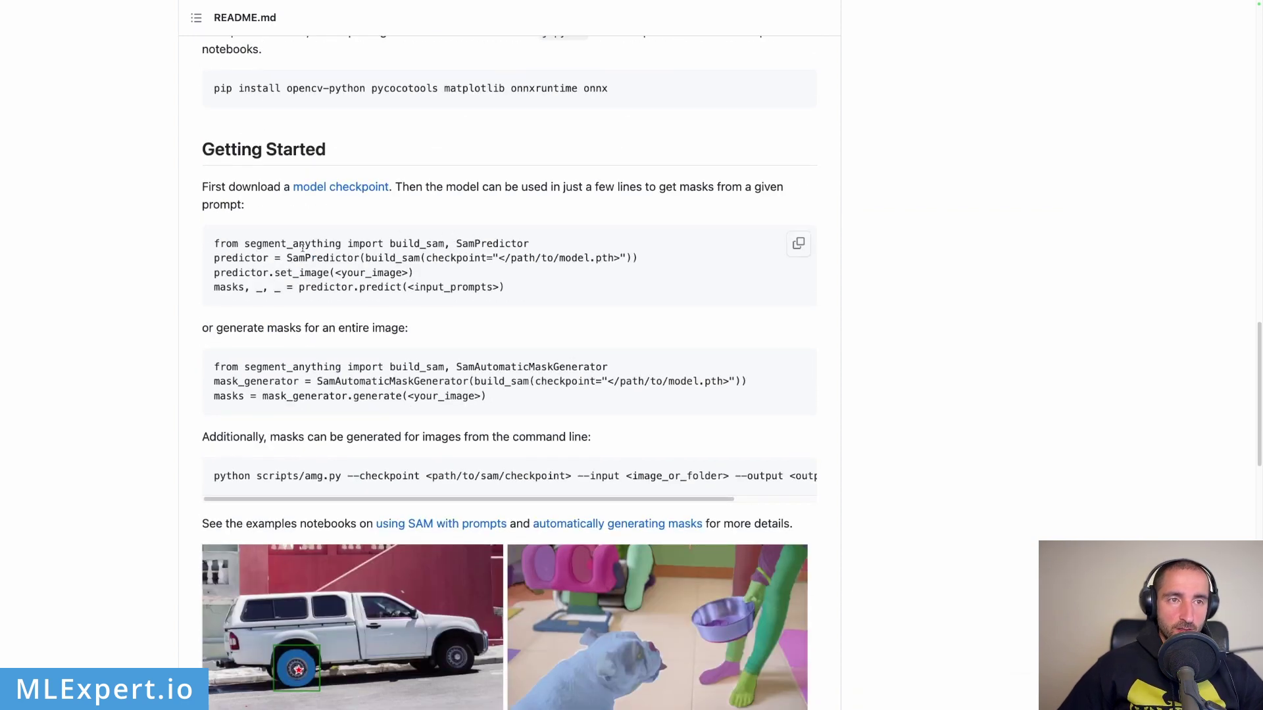
scroll(442, 290, "down", 5)
scroll(578, 276, "up", 3)
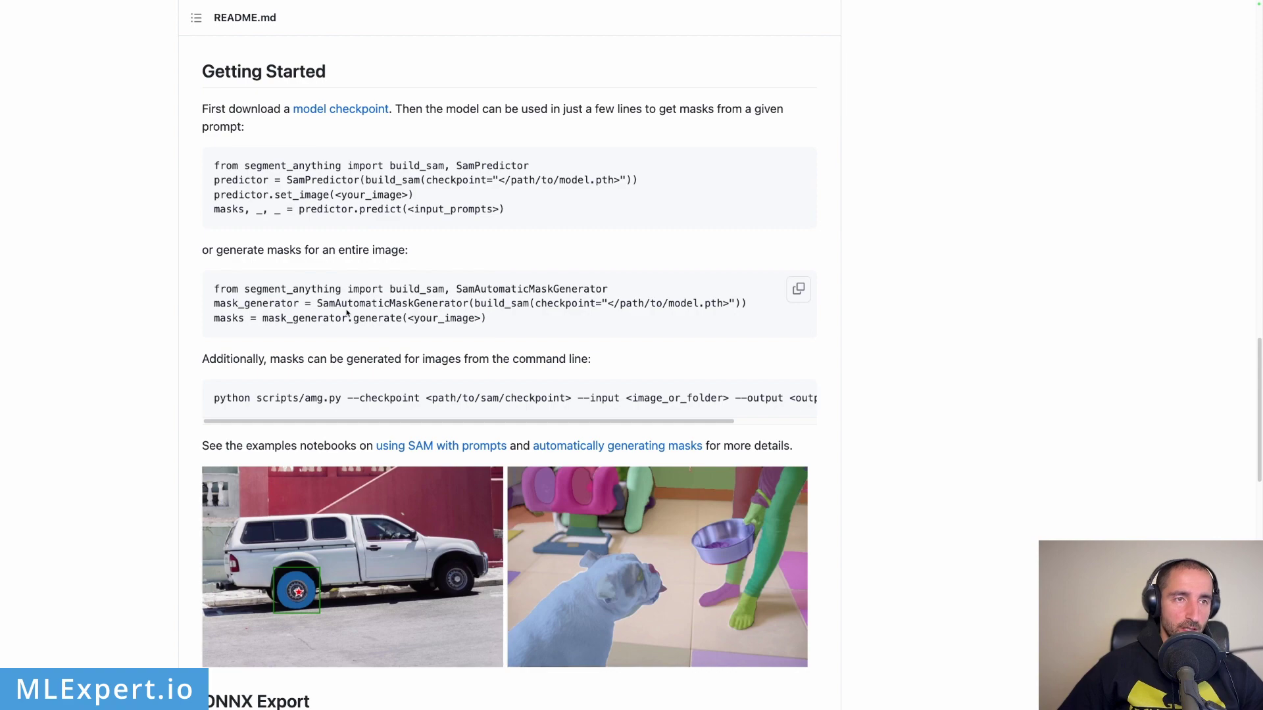
scroll(347, 314, "down", 8)
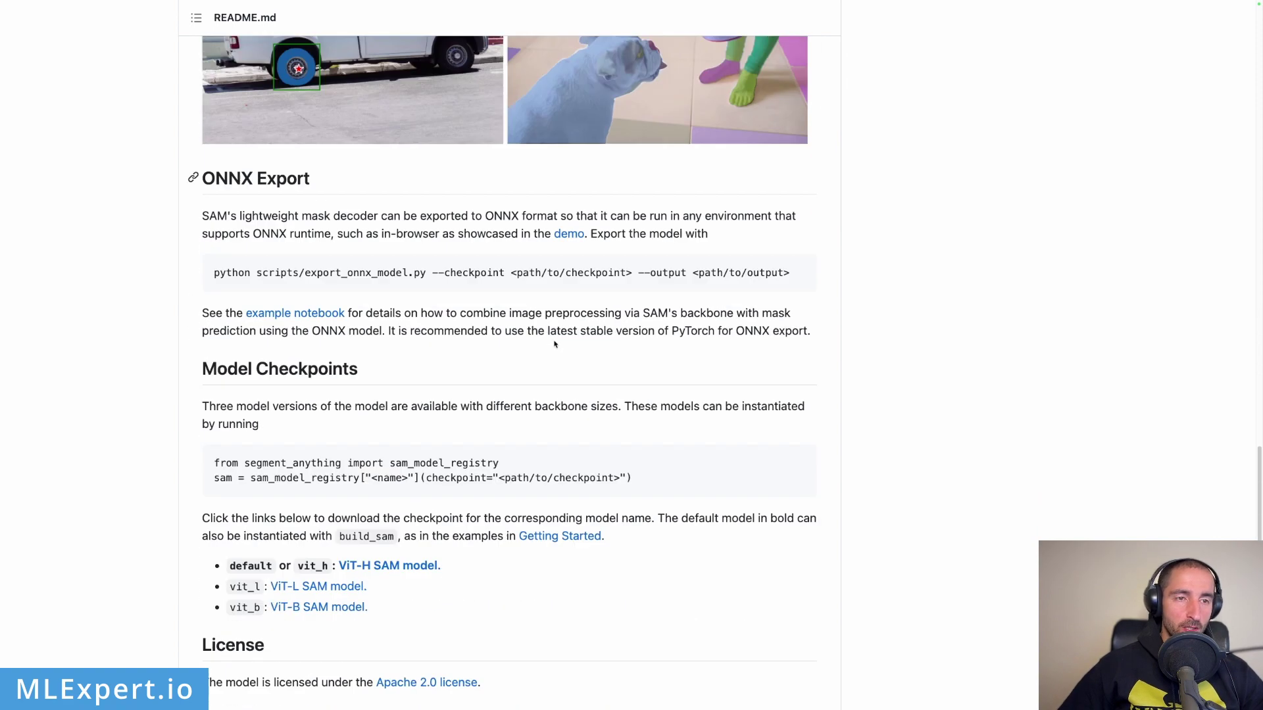
scroll(554, 344, "down", 1)
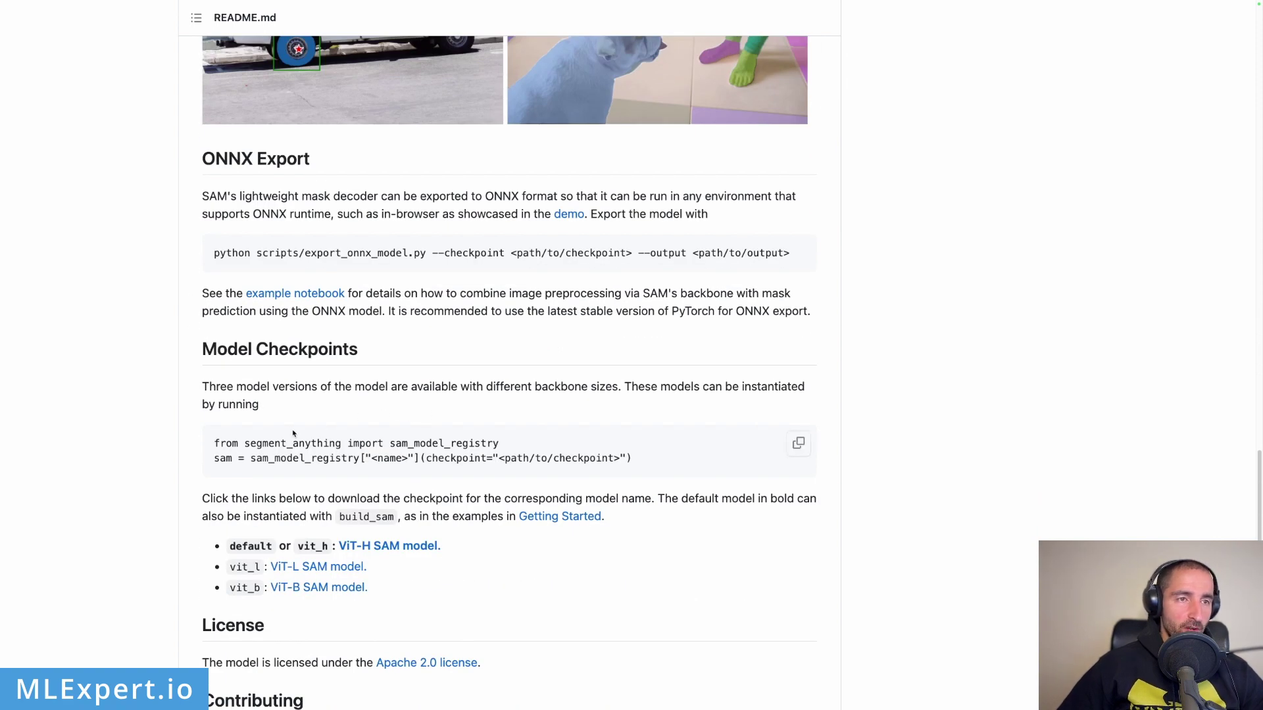
scroll(395, 414, "down", 2)
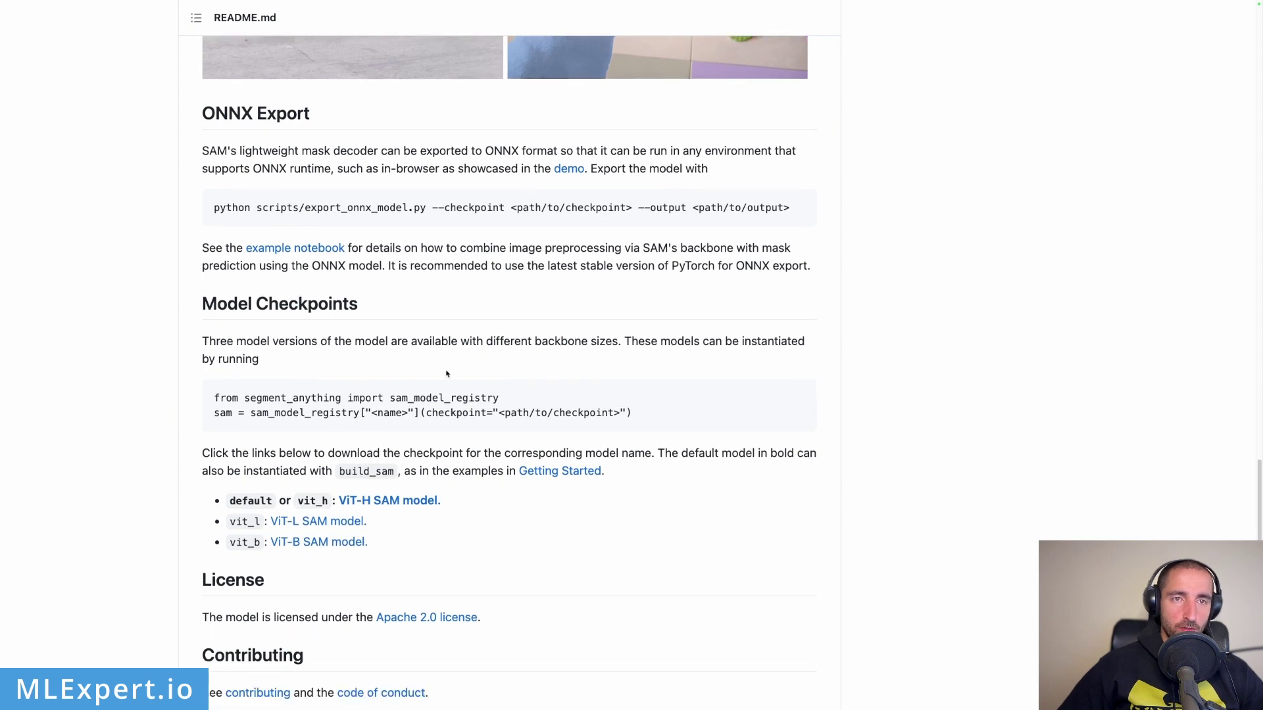
scroll(446, 374, "up", 10)
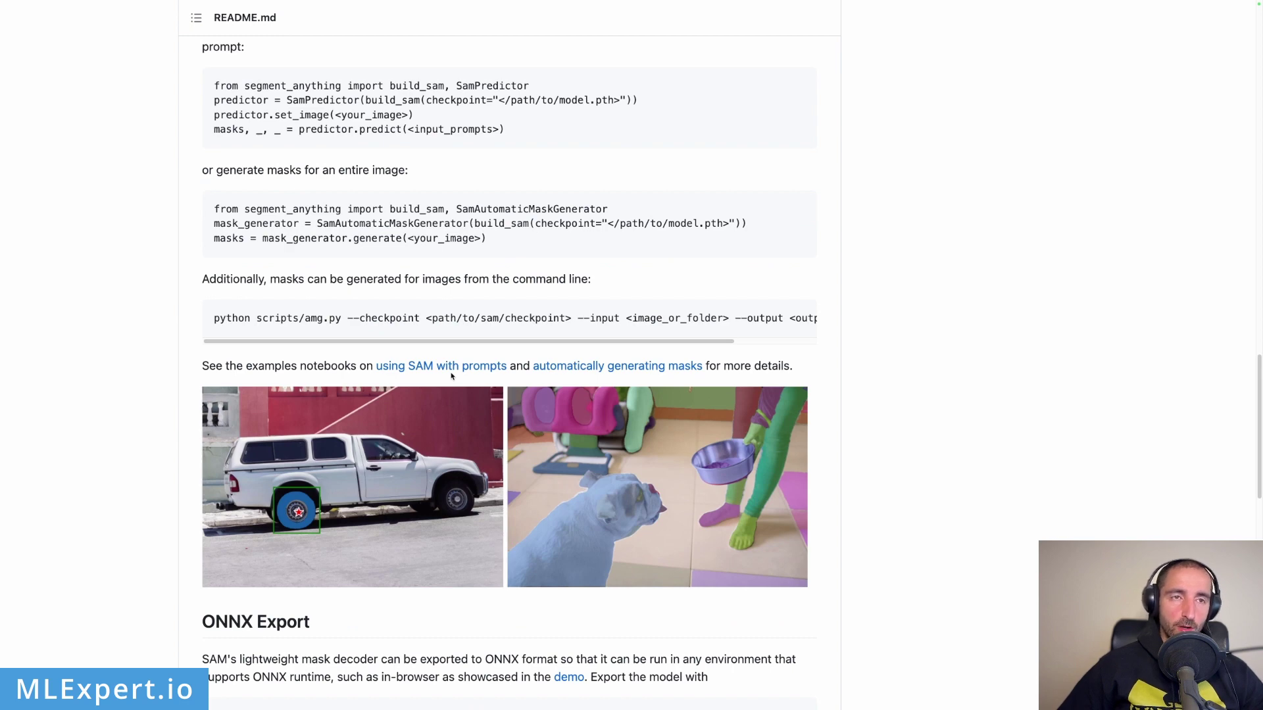
Switch to the repository's Finetuning issue #5 and read the question, the replies and the related issues
key("ctrl+Tab")
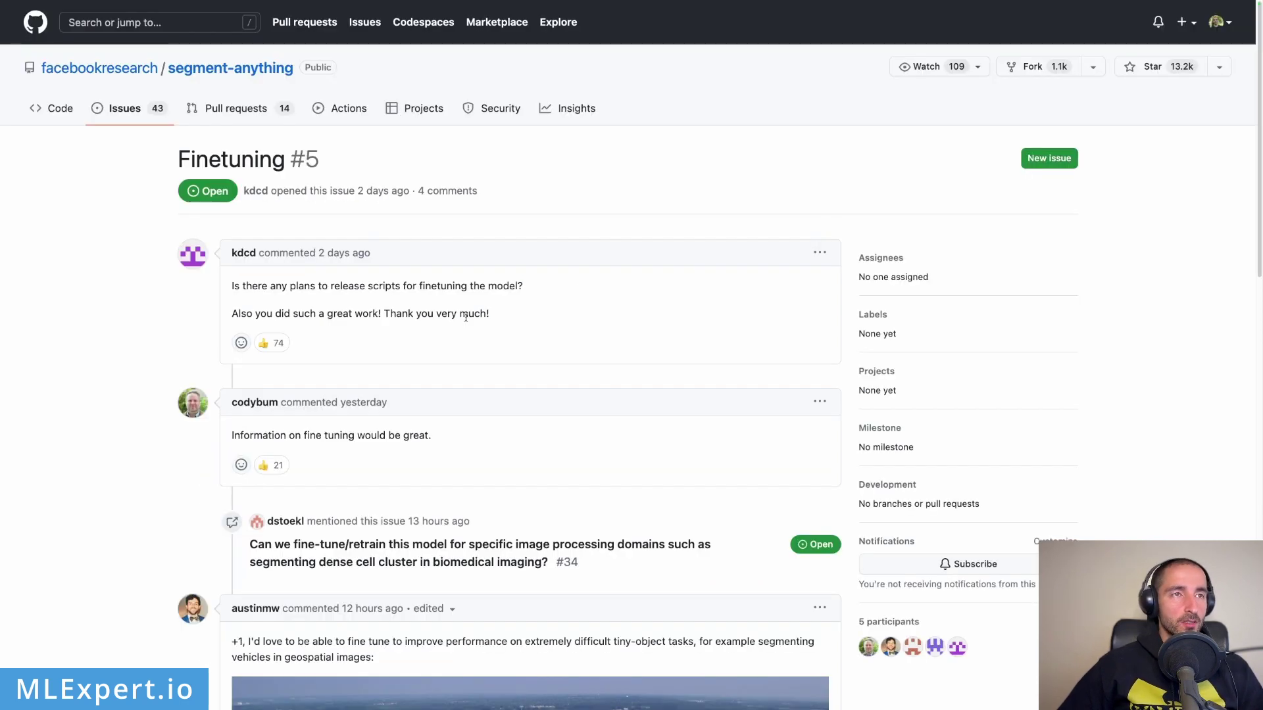
double_click(246, 163)
left_click(248, 139)
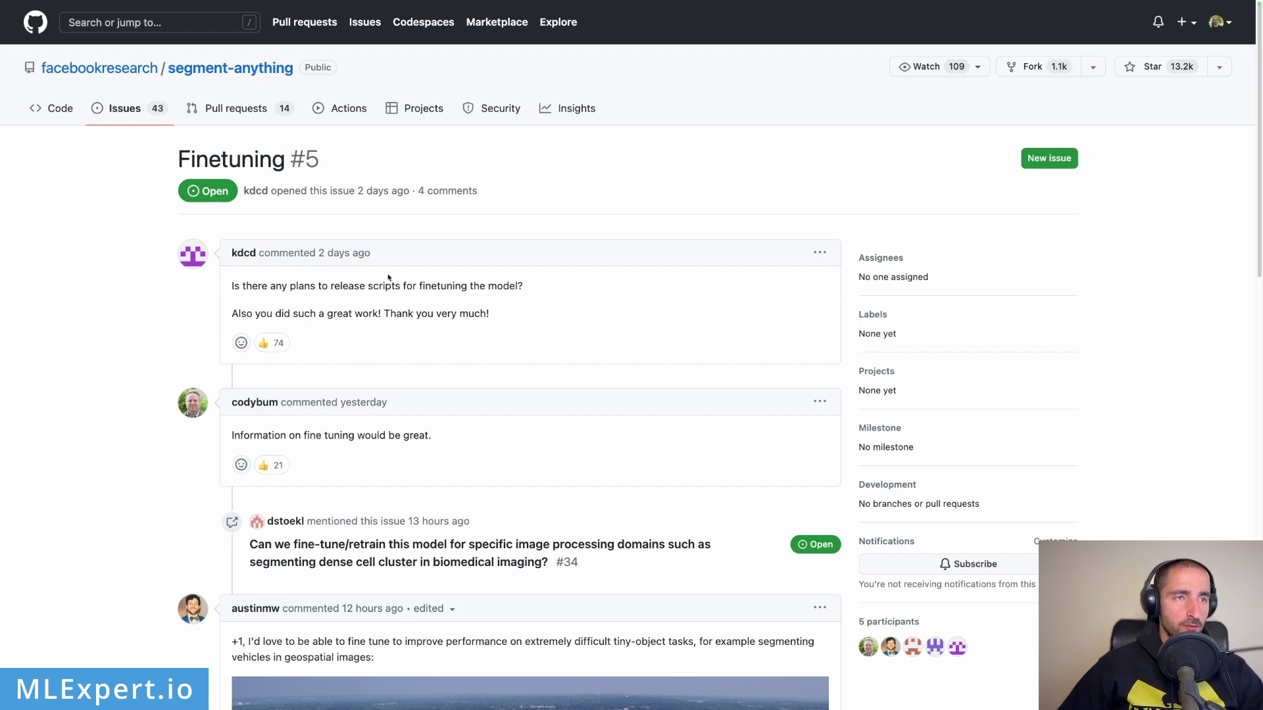
left_click_drag(231, 286, 519, 287)
left_click(451, 308)
scroll(497, 313, "down", 2)
scroll(460, 263, "up", 2)
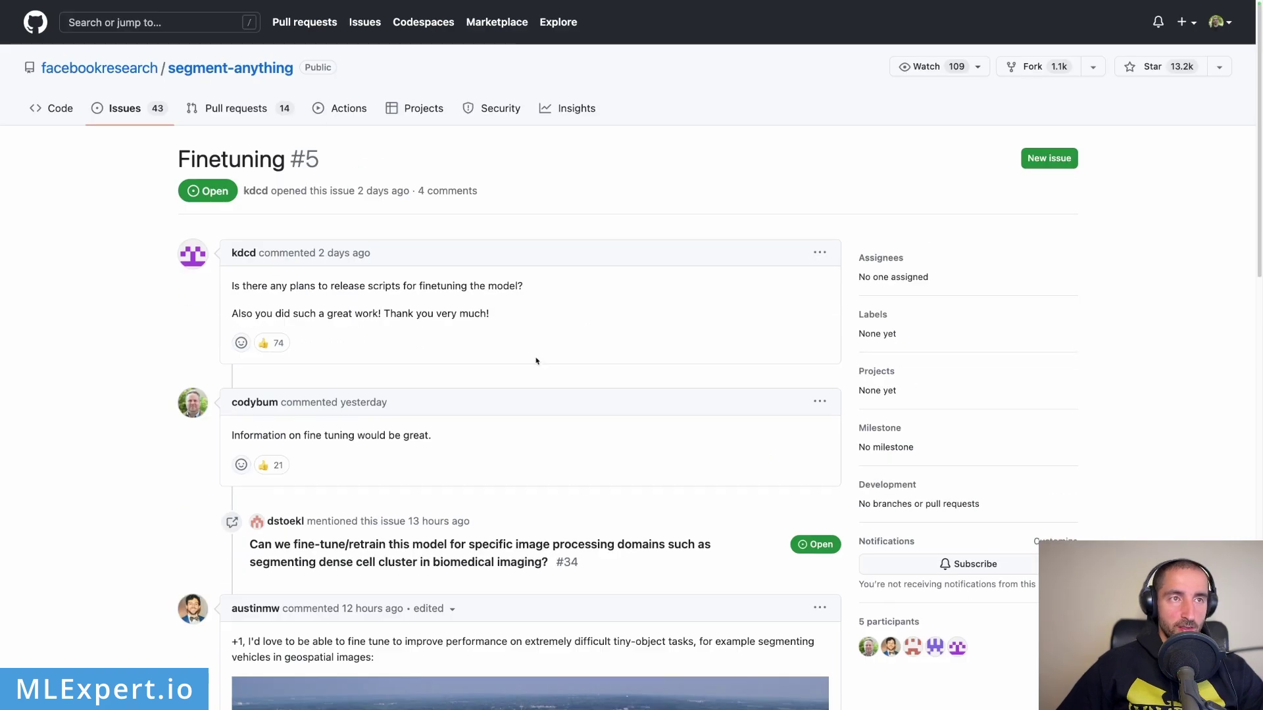
scroll(634, 361, "down", 7)
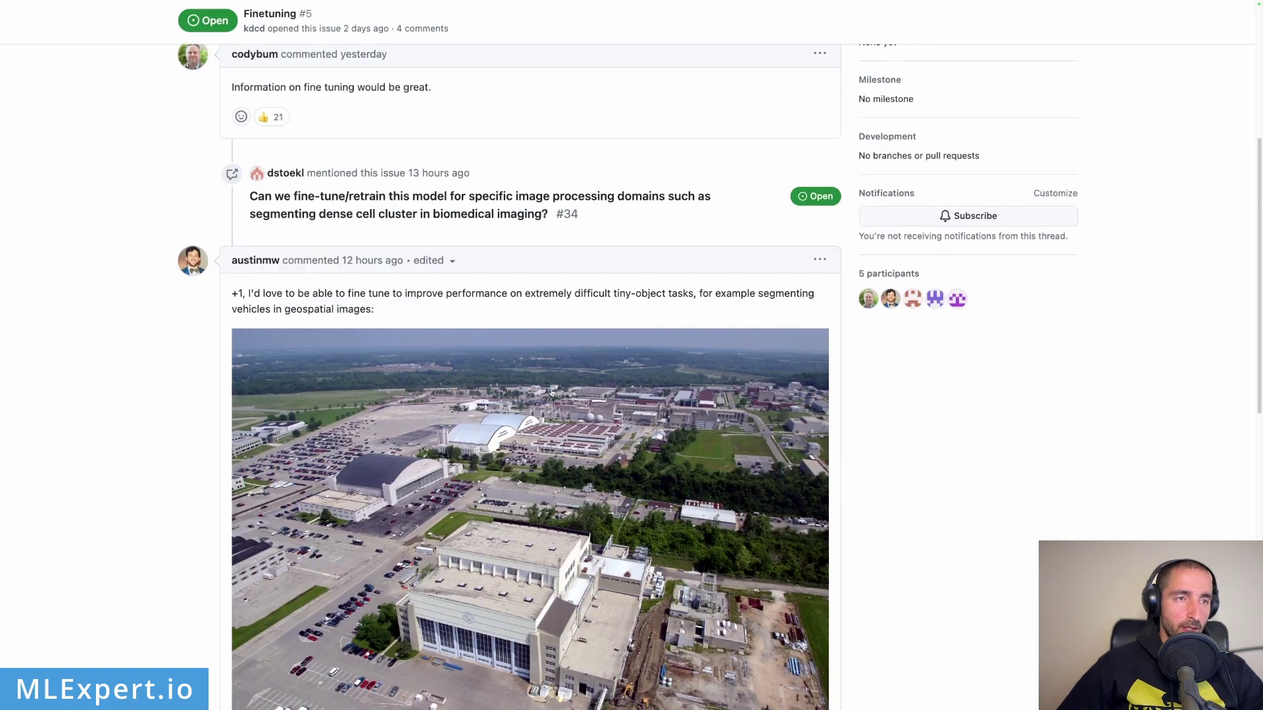
scroll(546, 388, "down", 5)
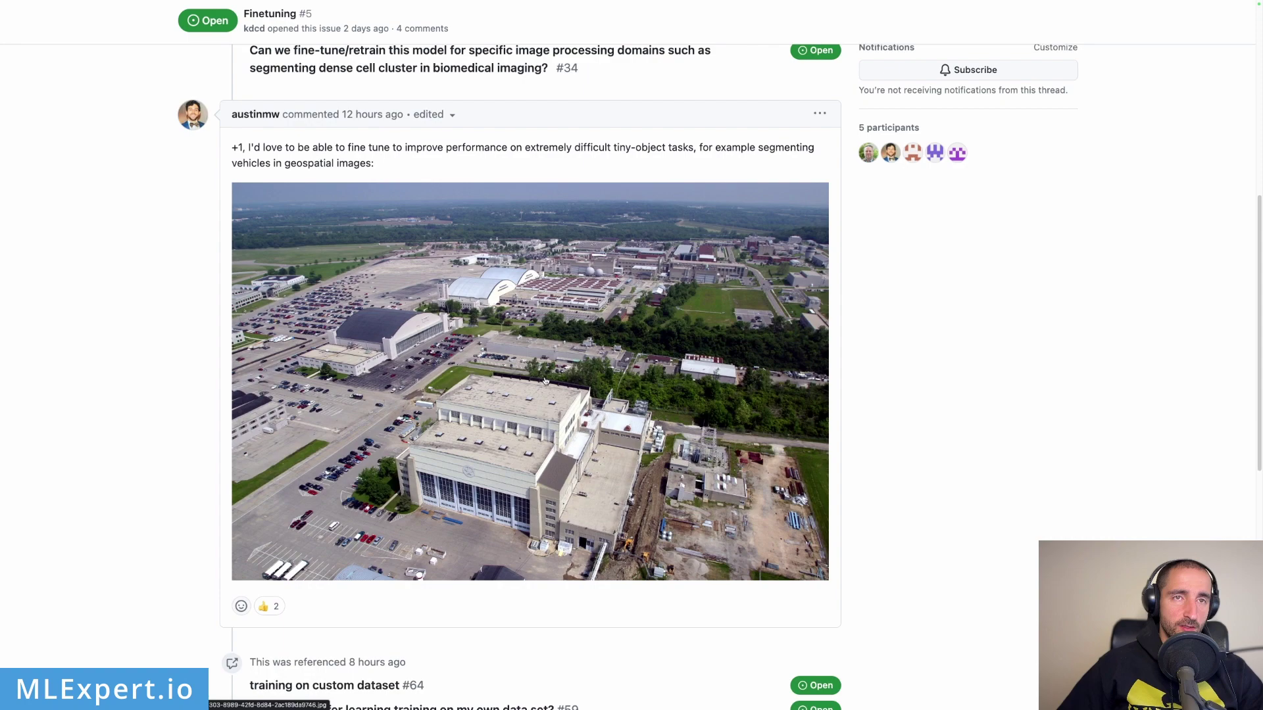
scroll(545, 379, "down", 8)
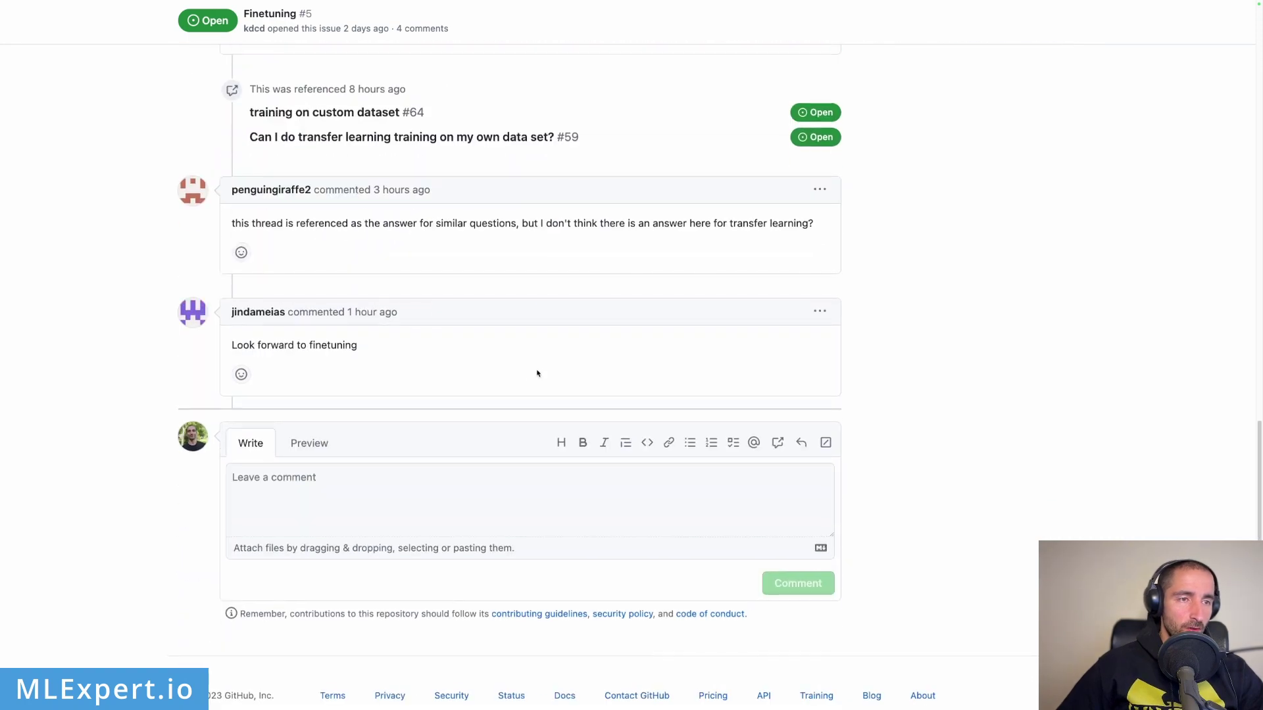
scroll(404, 353, "up", 20)
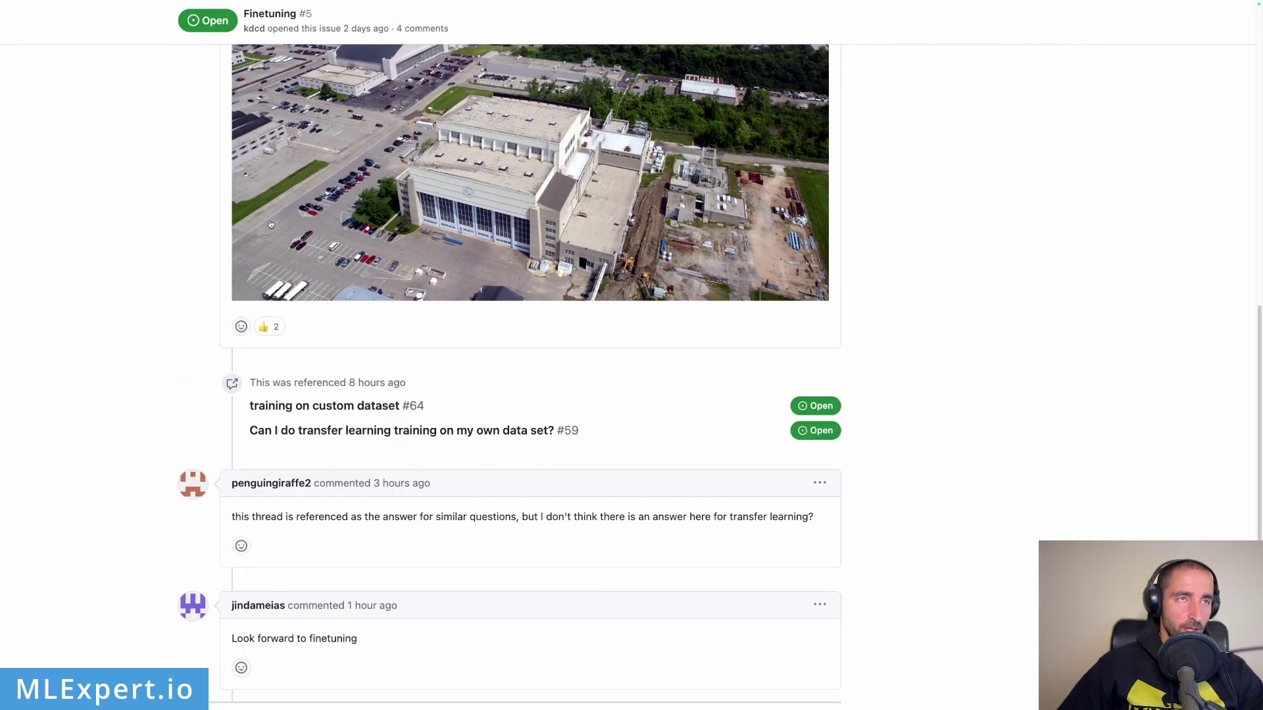
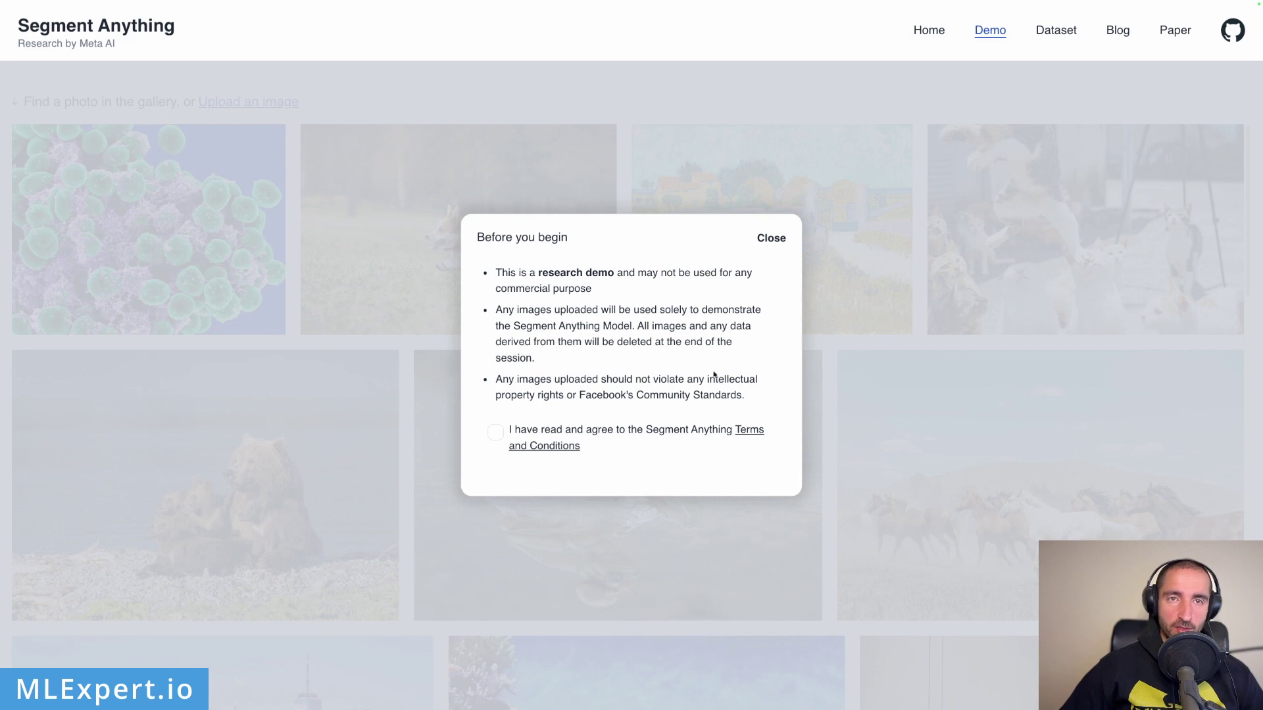
Read the demo's usage conditions, agree to the Segment Anything Terms and Conditions and dismiss the notice
left_click_drag(616, 394, 722, 382)
left_click(729, 355)
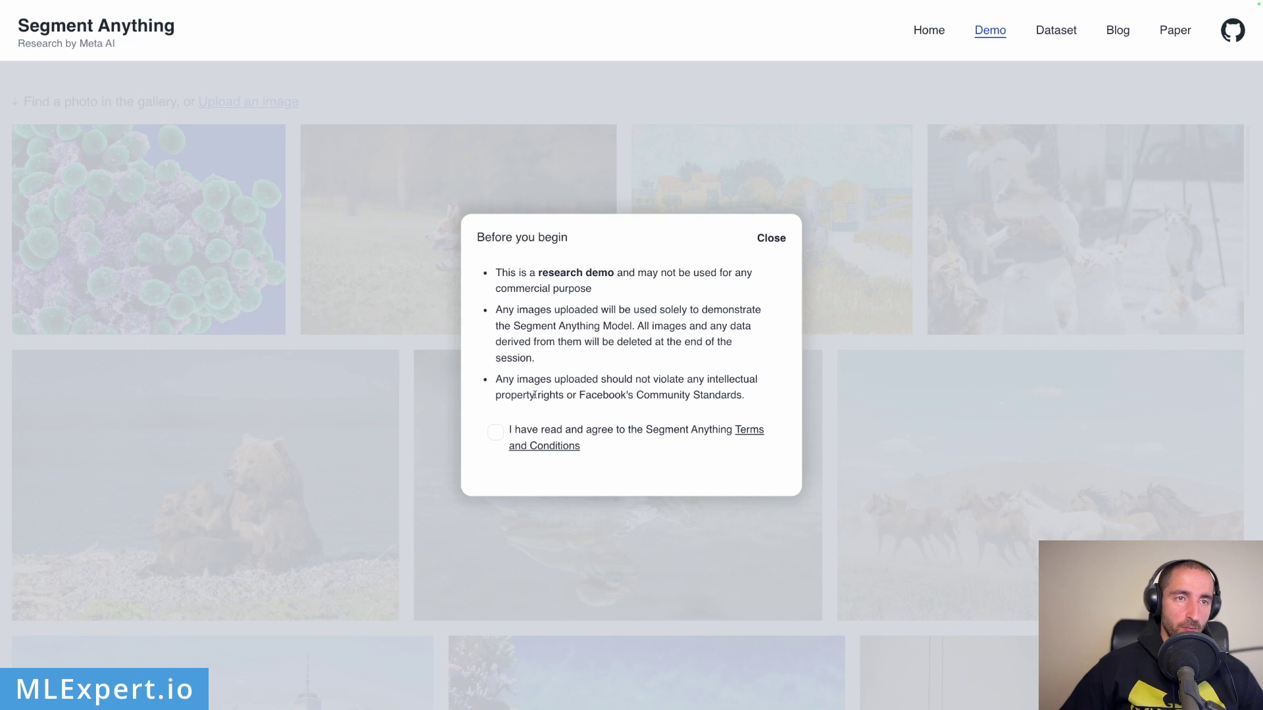
left_click(495, 432)
left_click(770, 239)
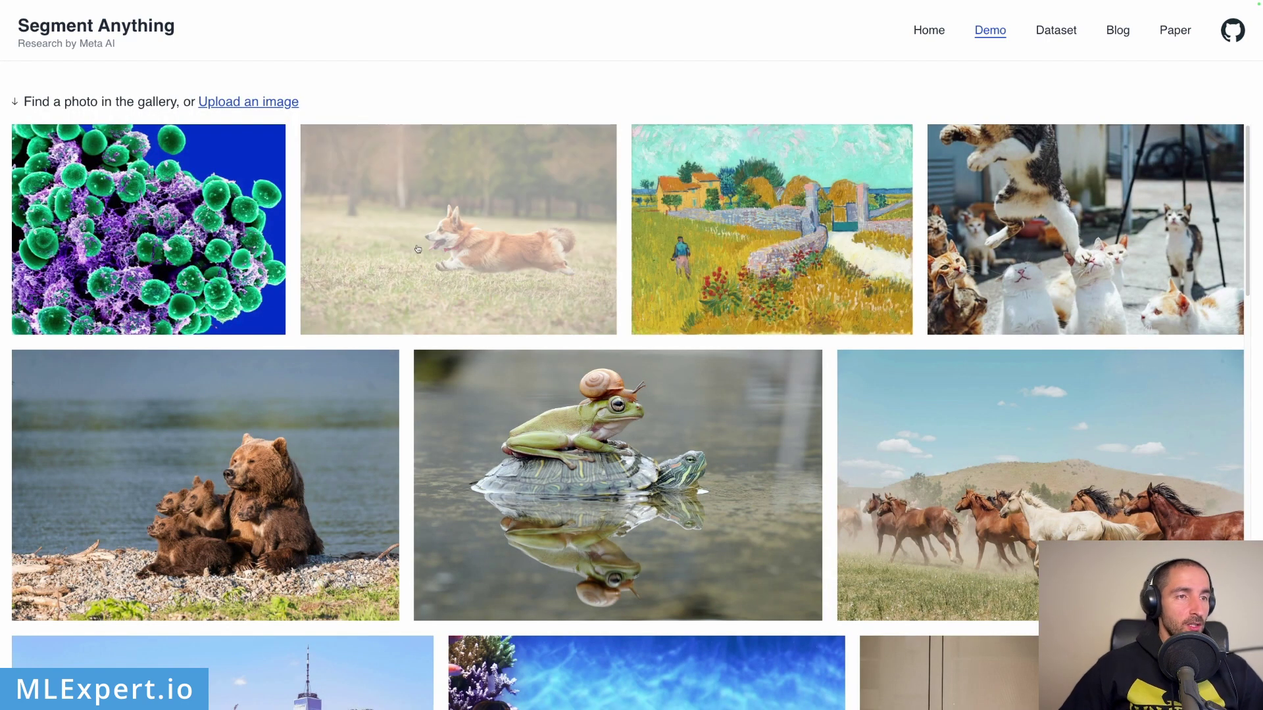
Browse the demo gallery, open the photo of the leaping cat and segment all its objects with Everything
scroll(533, 283, "down", 2)
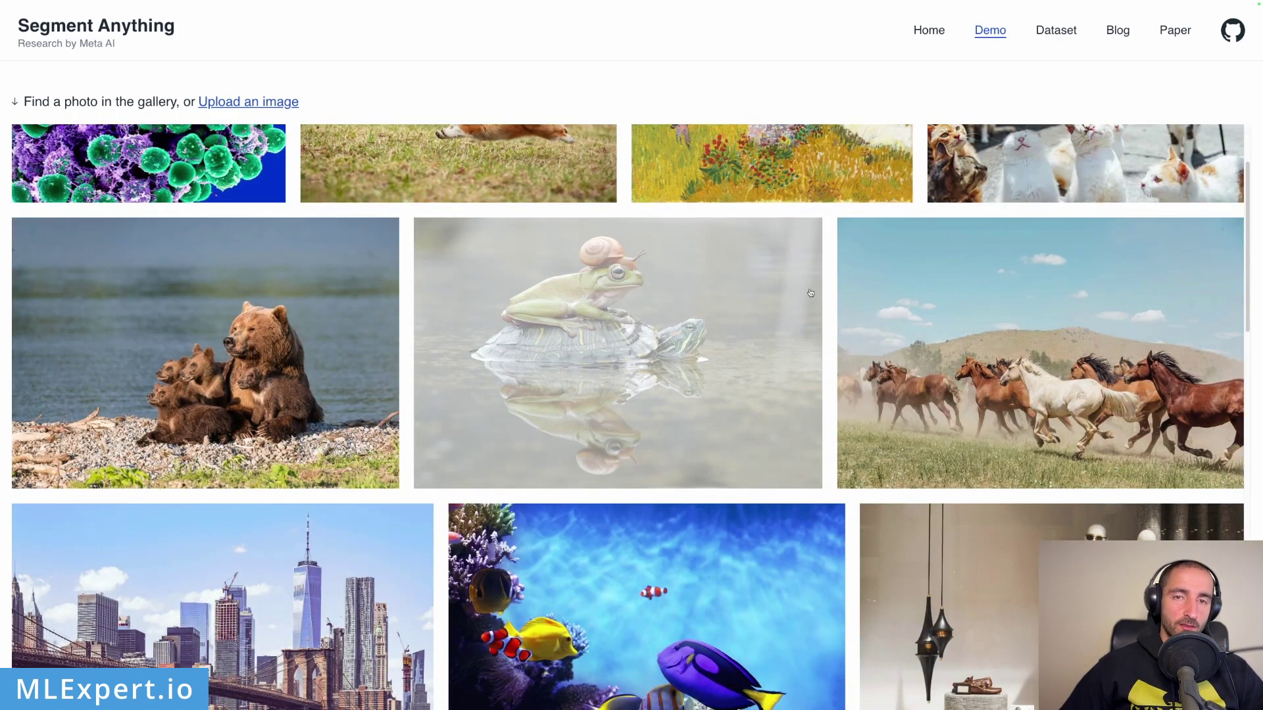
scroll(756, 293, "down", 6)
scroll(757, 294, "down", 5)
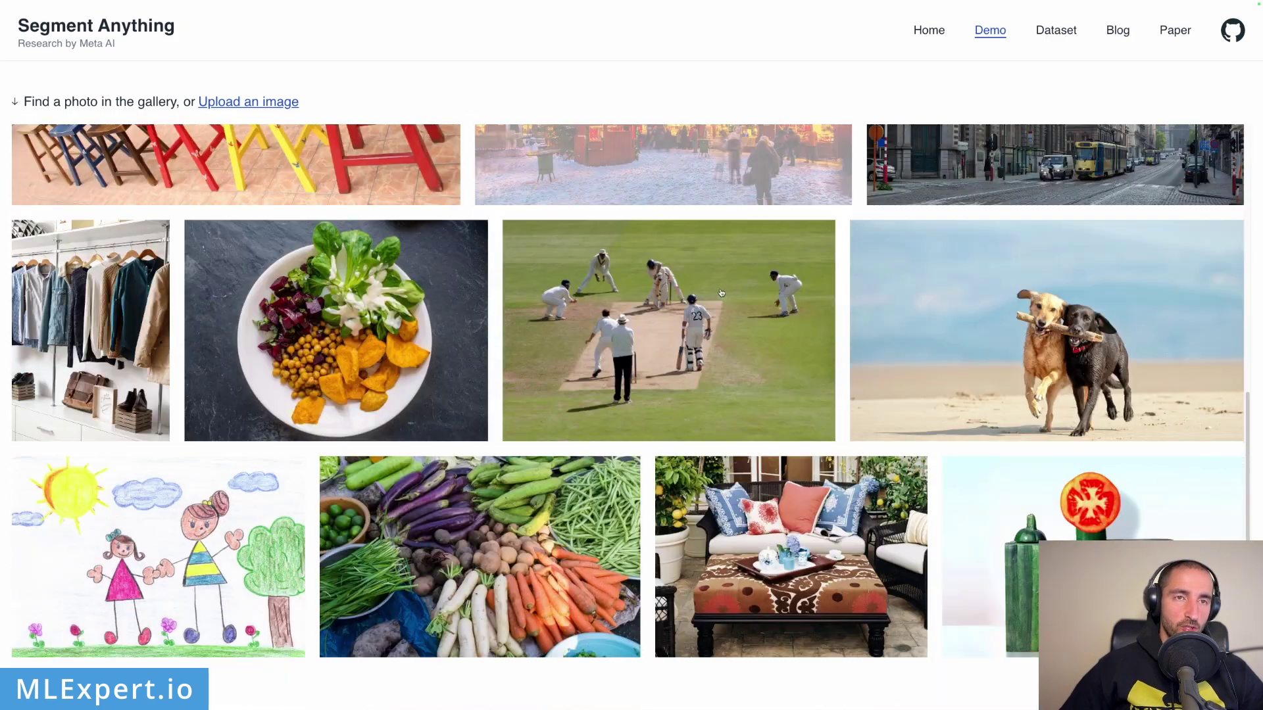
scroll(722, 291, "up", 13)
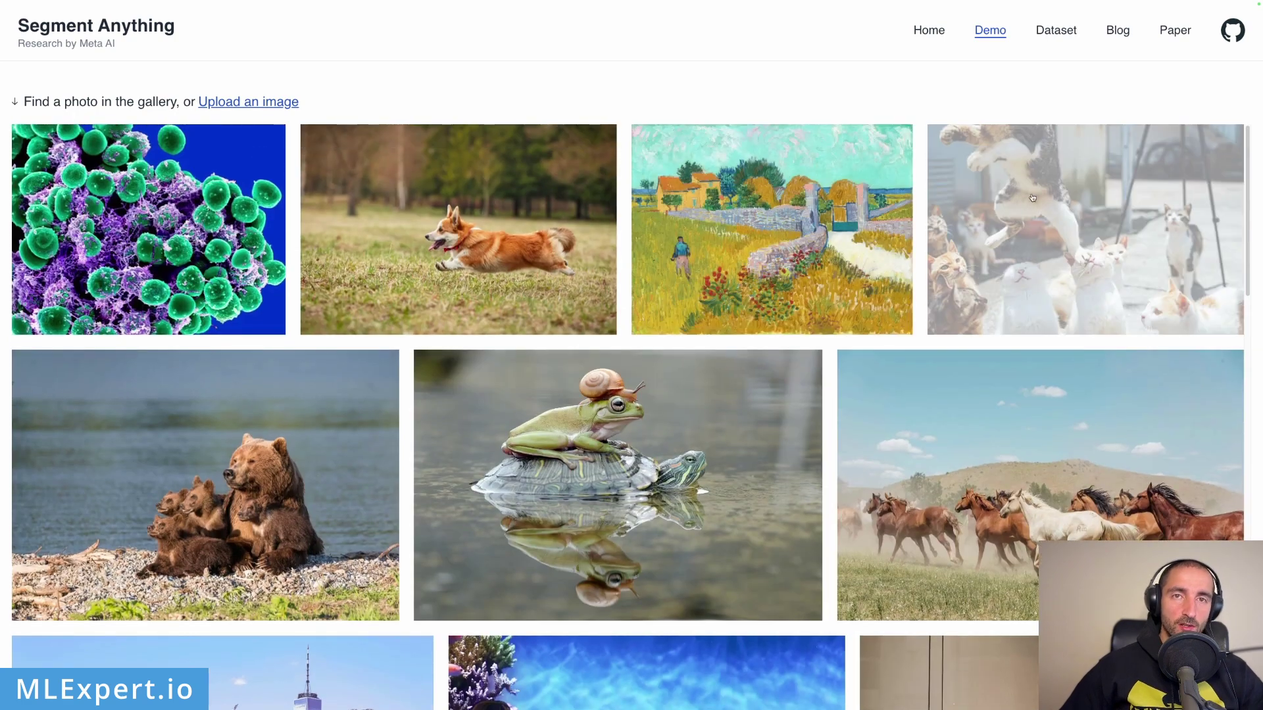
left_click(1032, 198)
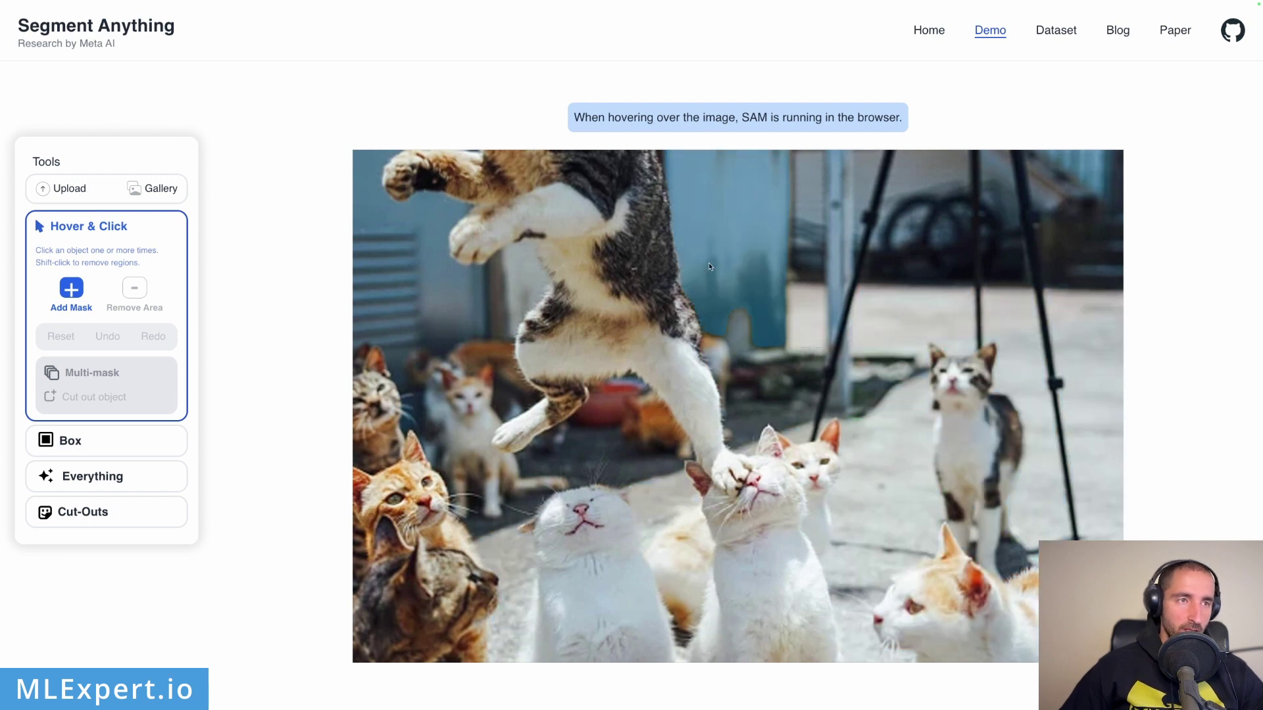
left_click(114, 478)
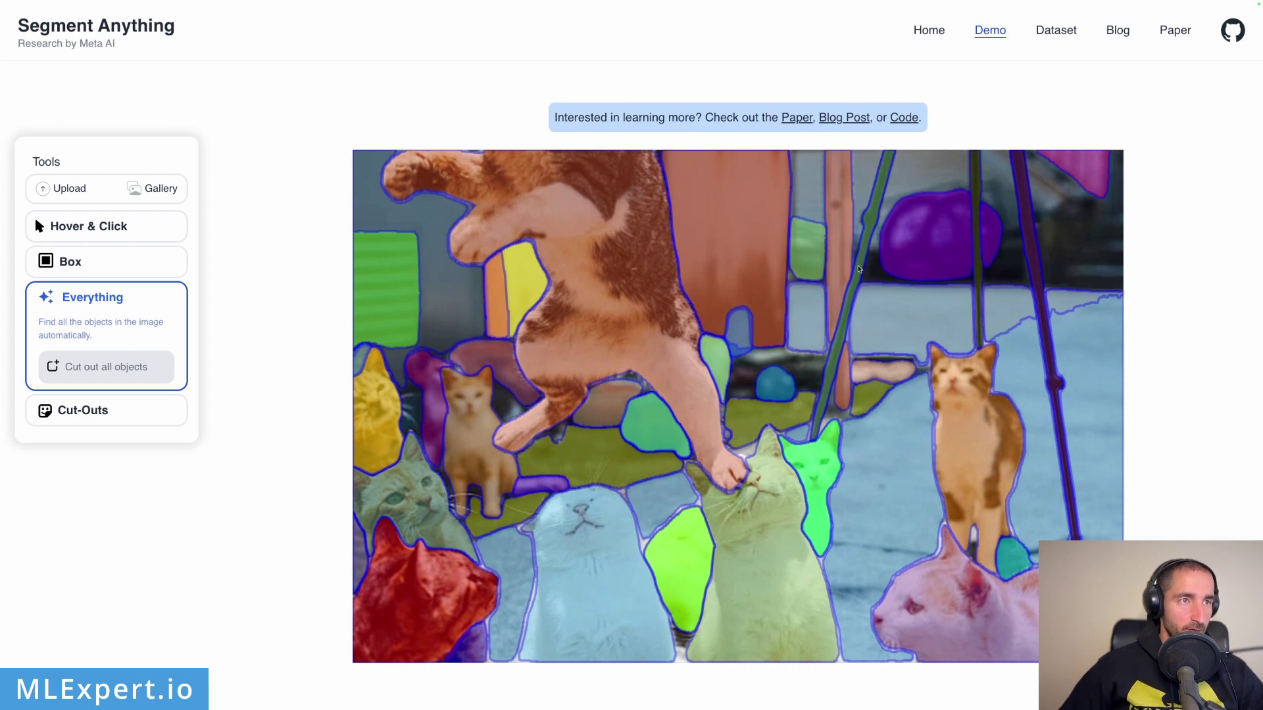
Upload the image IMG_20191009_111734.jpg to the demo
left_click(66, 190)
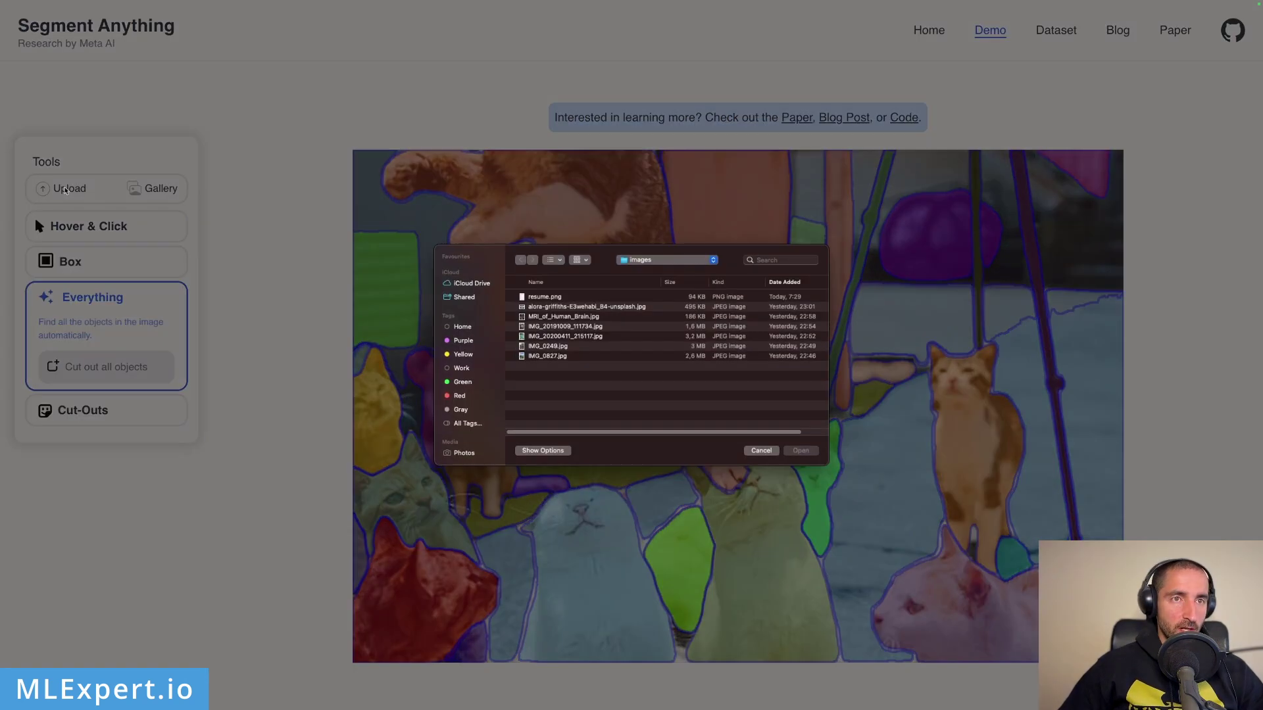
double_click(583, 327)
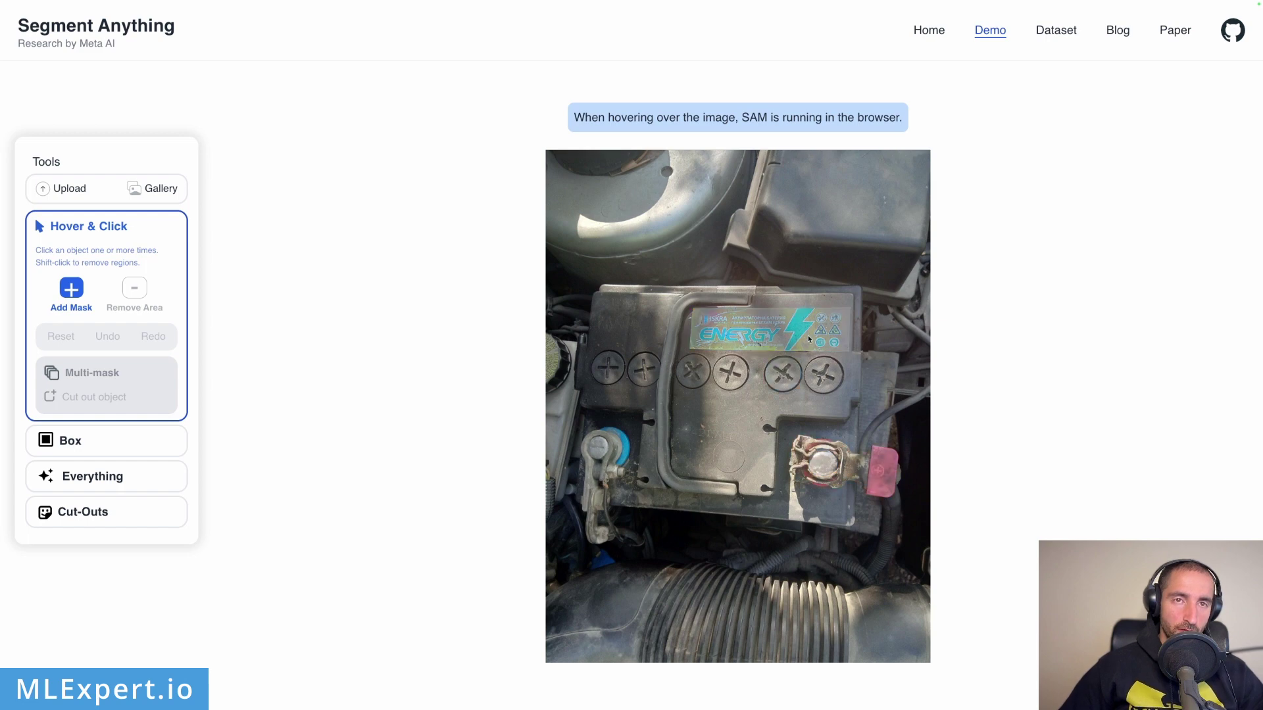
Add mask points on the round metal part, the battery and the black cover, then segment the whole photo with Everything
left_click(615, 244)
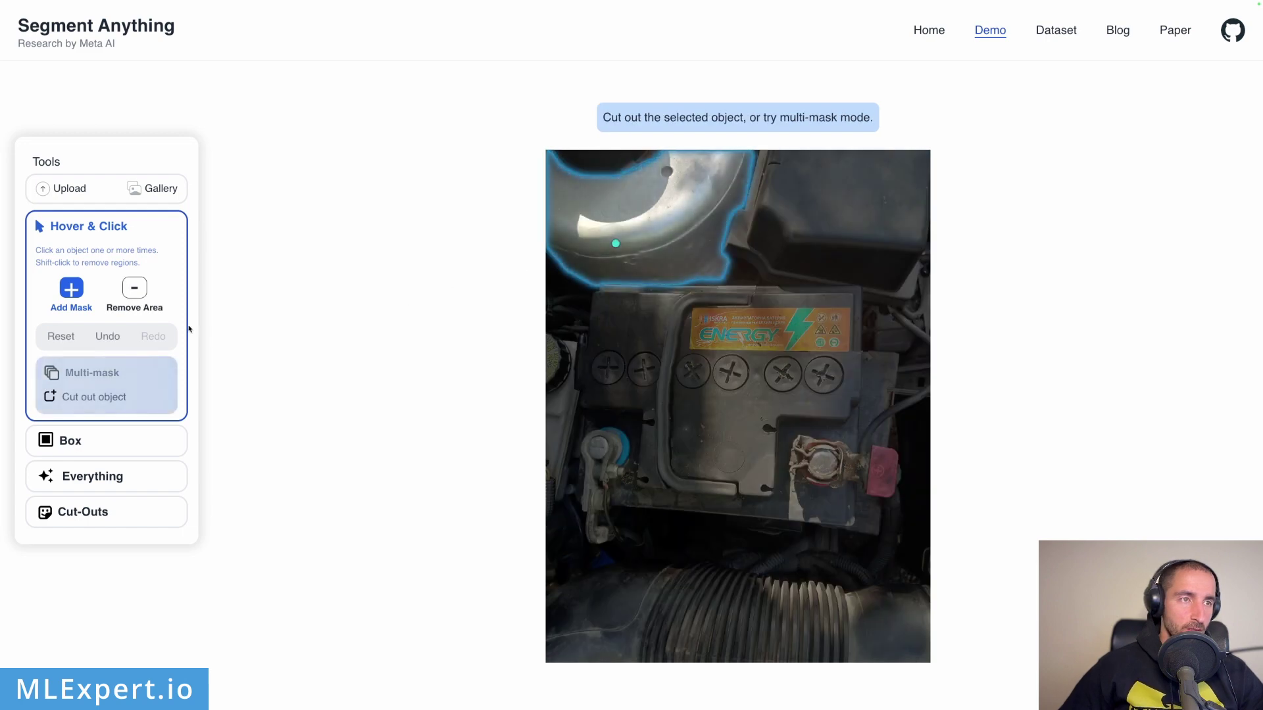
left_click(129, 294)
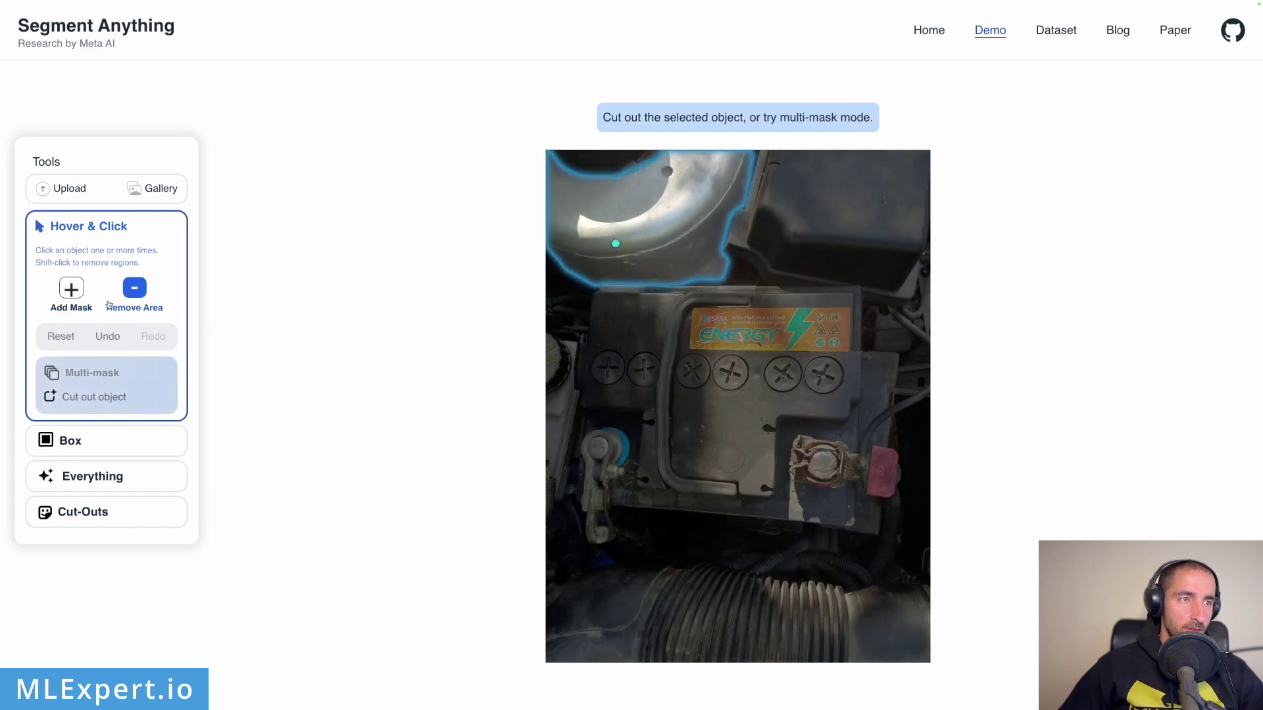
left_click(84, 301)
left_click(658, 317)
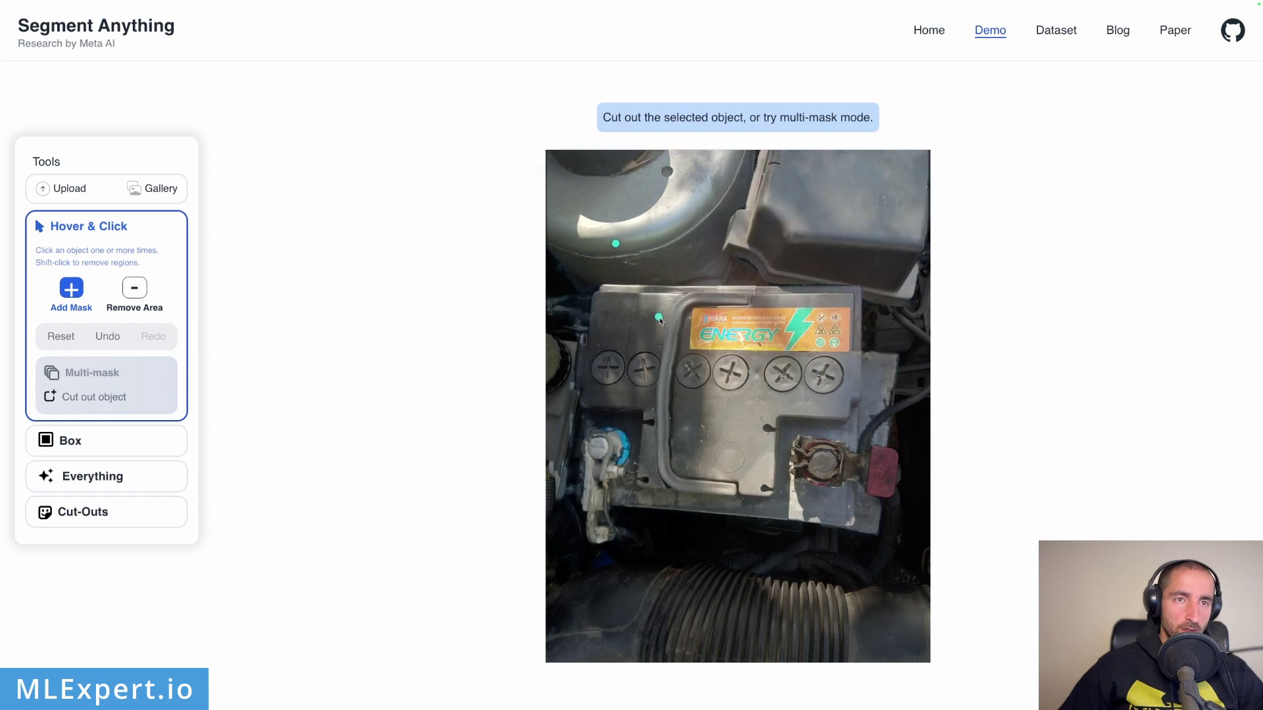
left_click(802, 256)
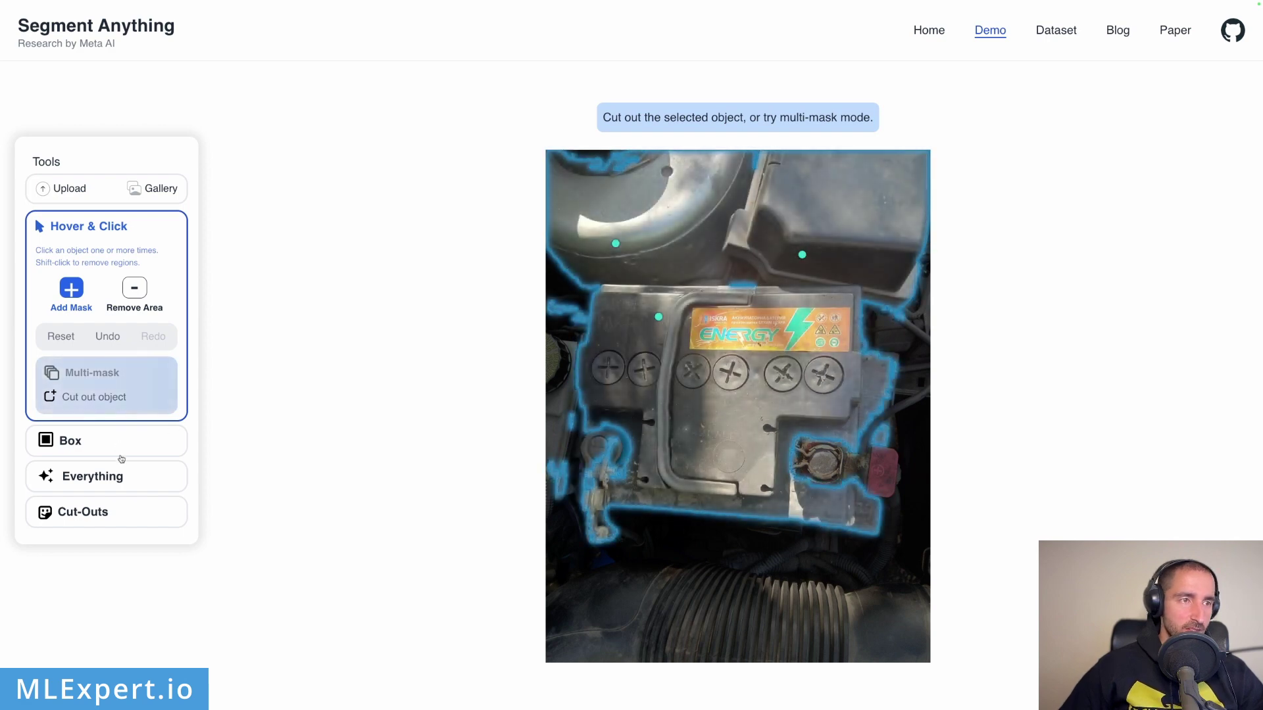
left_click(124, 477)
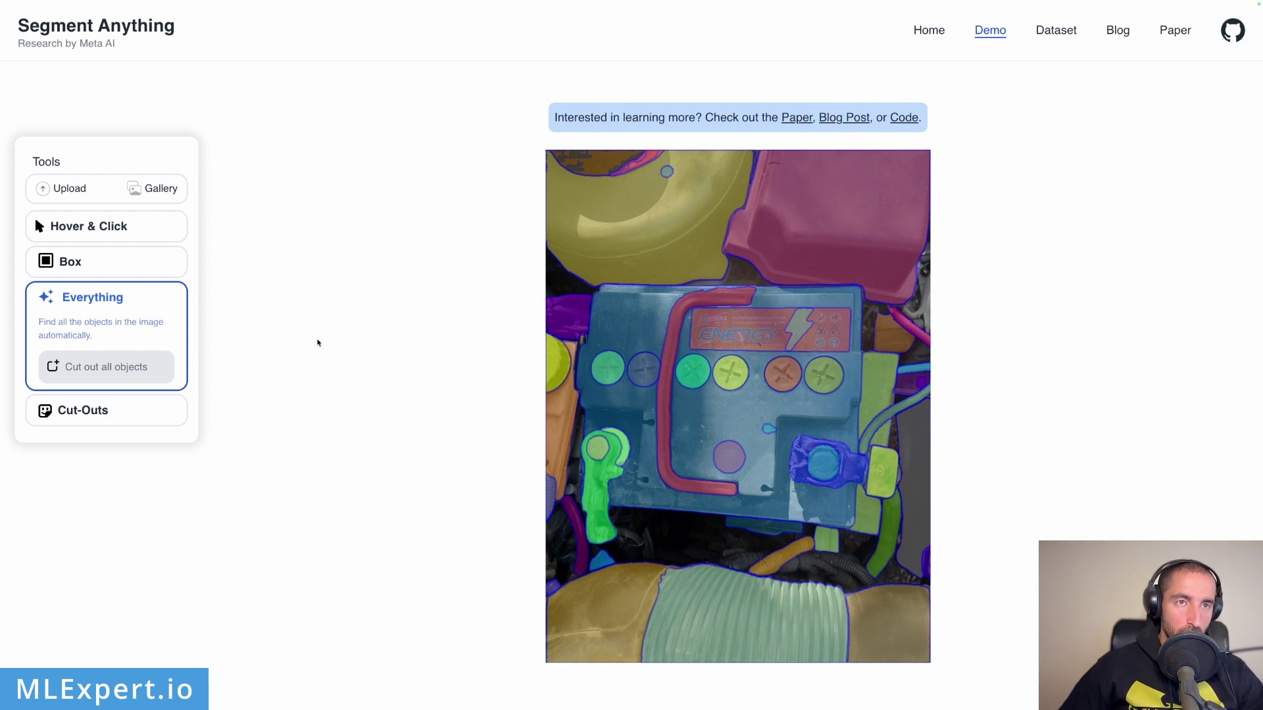
Upload IMG_20200411_215117.jpg and segment all objects on the sauce lid photo with Everything
left_click(69, 189)
double_click(591, 336)
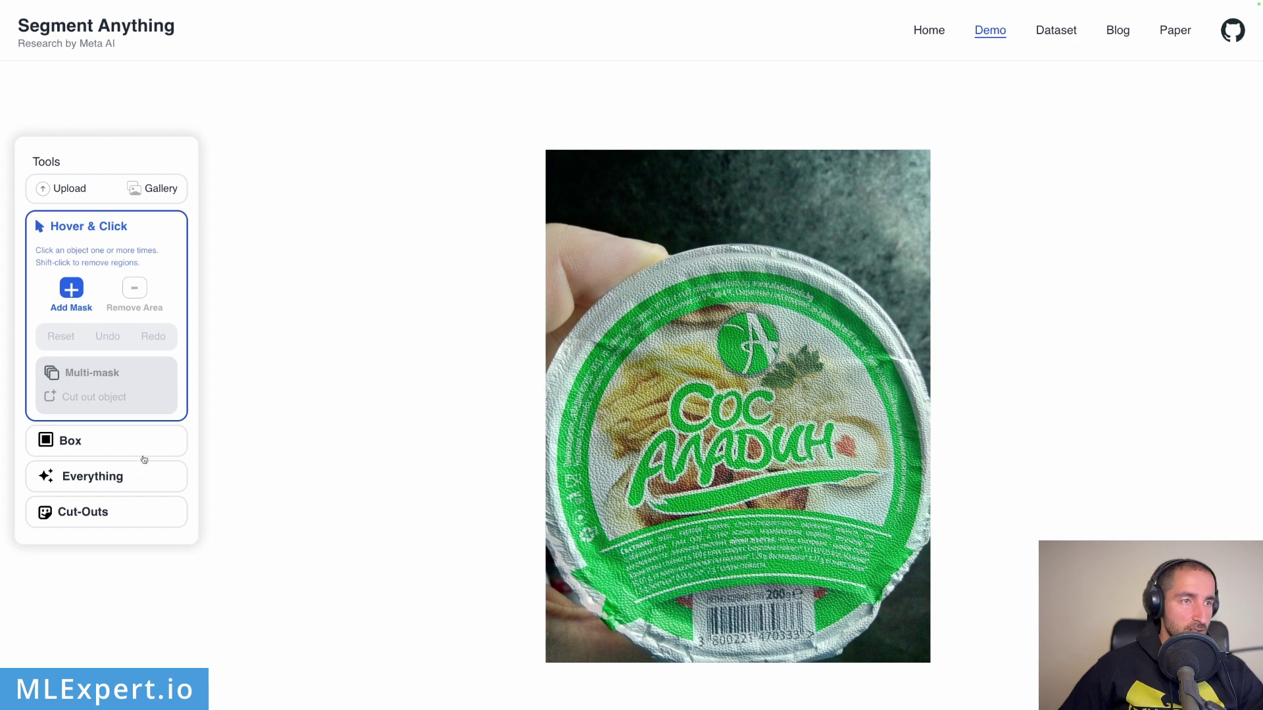
left_click(133, 477)
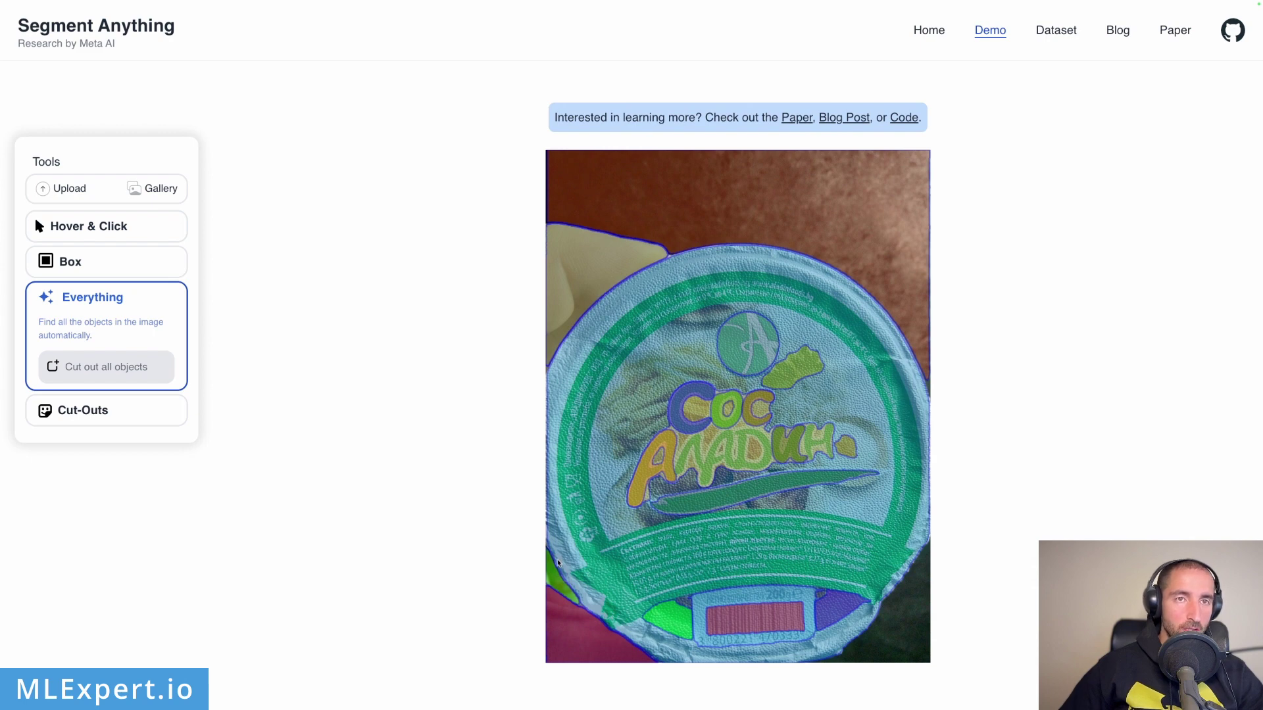
Upload IMG_0249.jpg, try a mask point on the sky and segment the whole dog photo with Everything
left_click(66, 189)
double_click(566, 346)
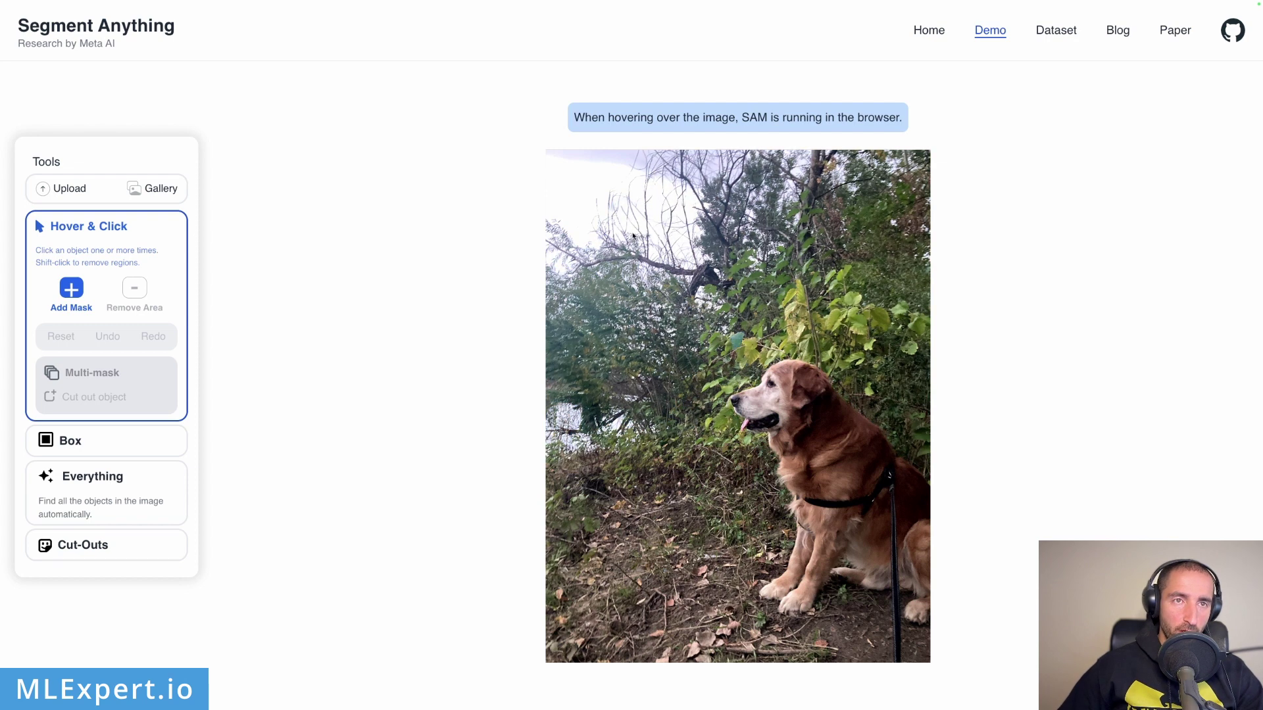
left_click(570, 197)
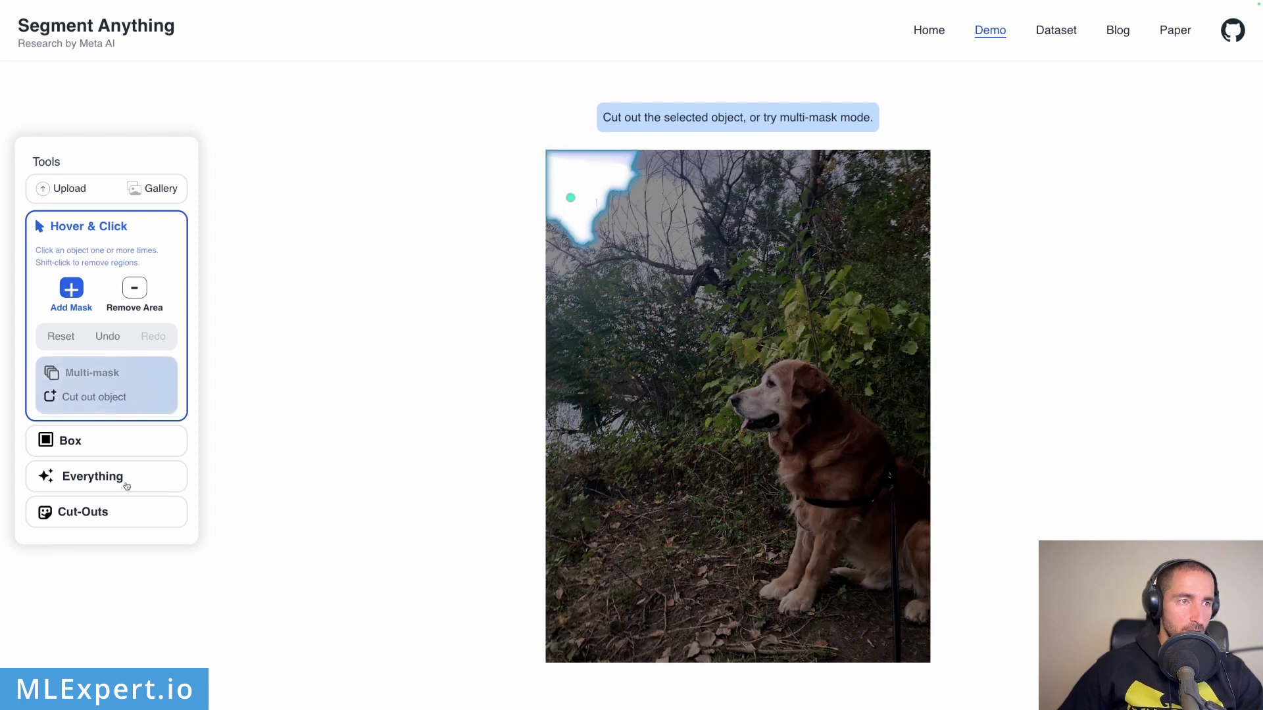
left_click(129, 482)
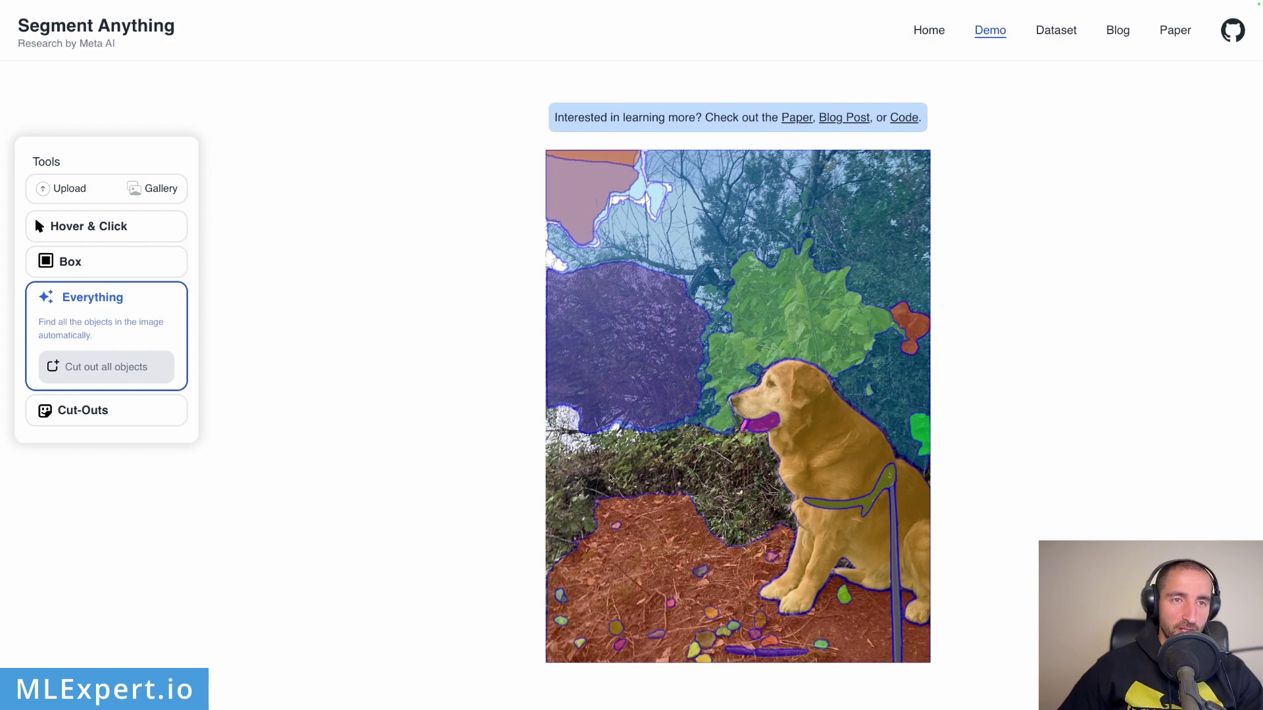
Upload IMG_0827.jpg and segment all objects in the rock formation landscape with Everything
left_click(73, 190)
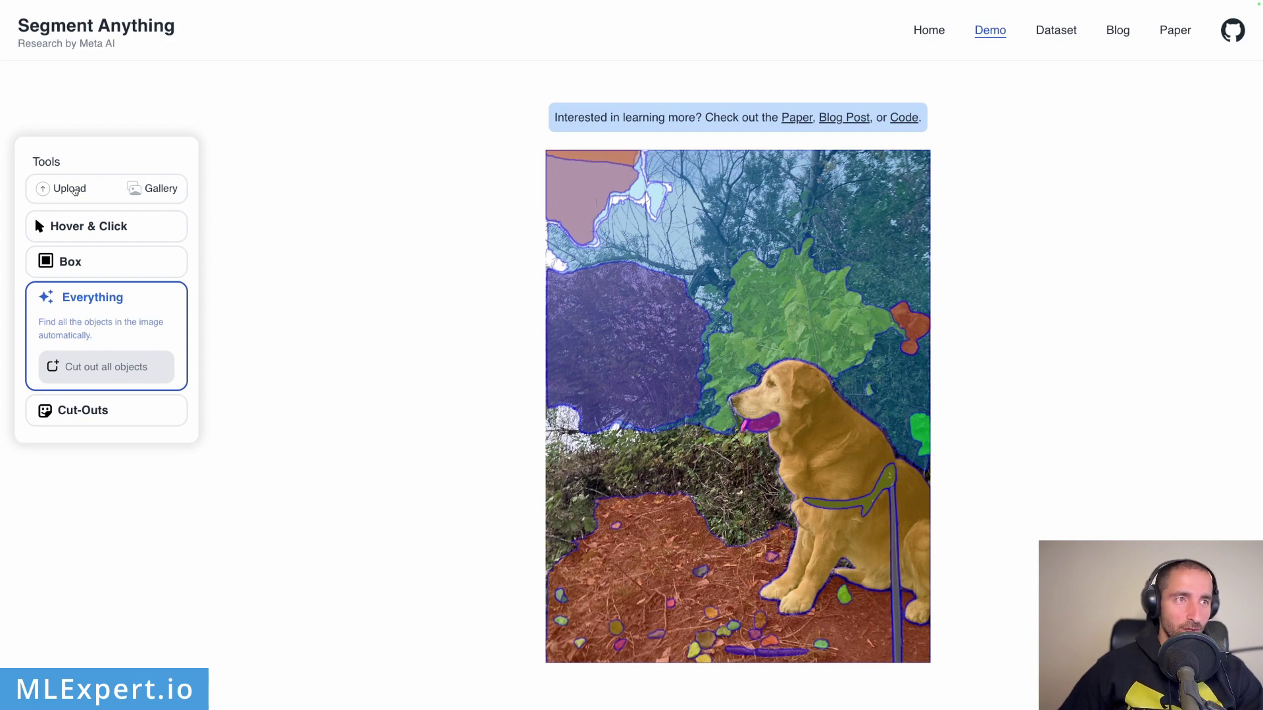
double_click(563, 355)
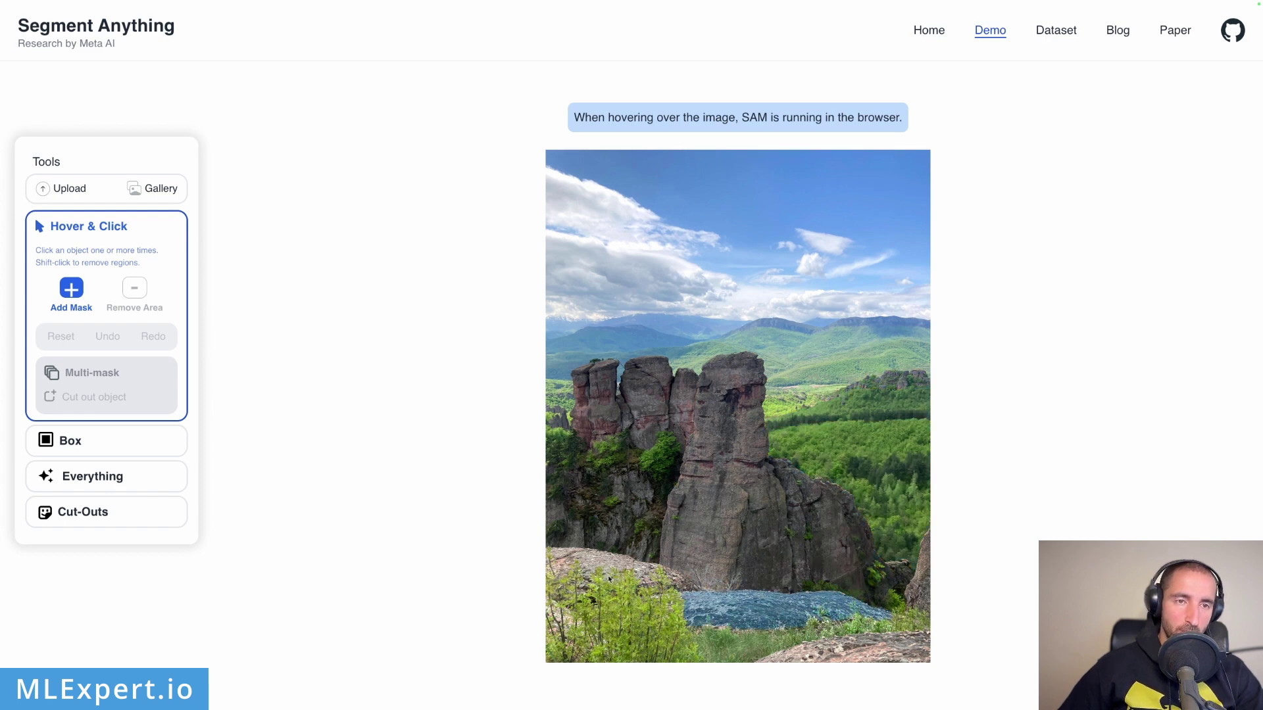
left_click(102, 476)
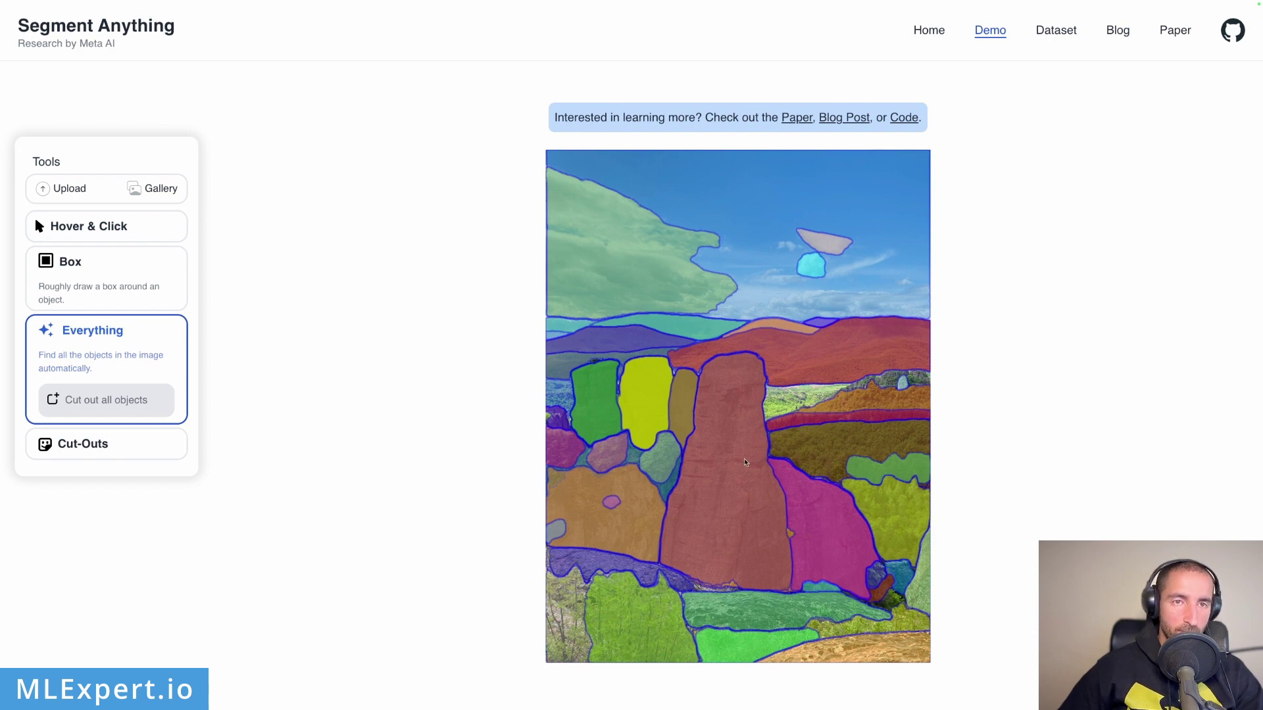
Upload the alora-griffiths unsplash JPEG and segment all objects in the weightlifter photo with Everything
left_click(56, 188)
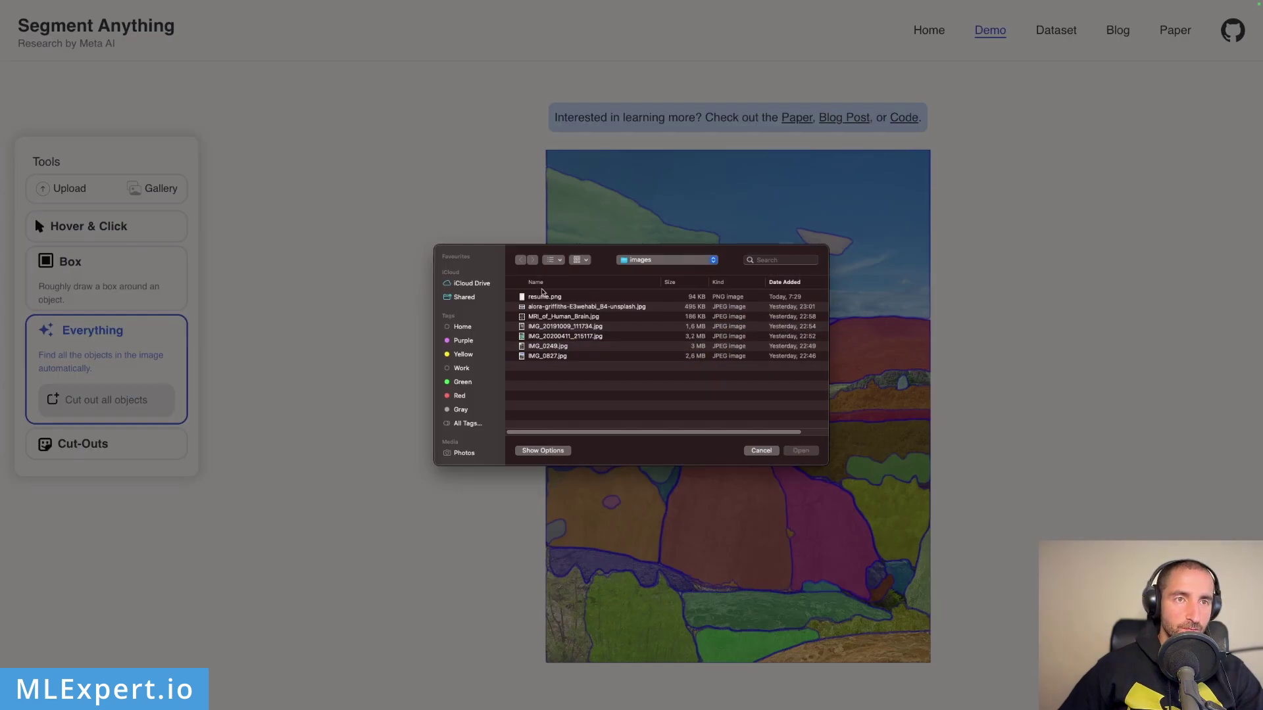
left_click(597, 309)
double_click(598, 307)
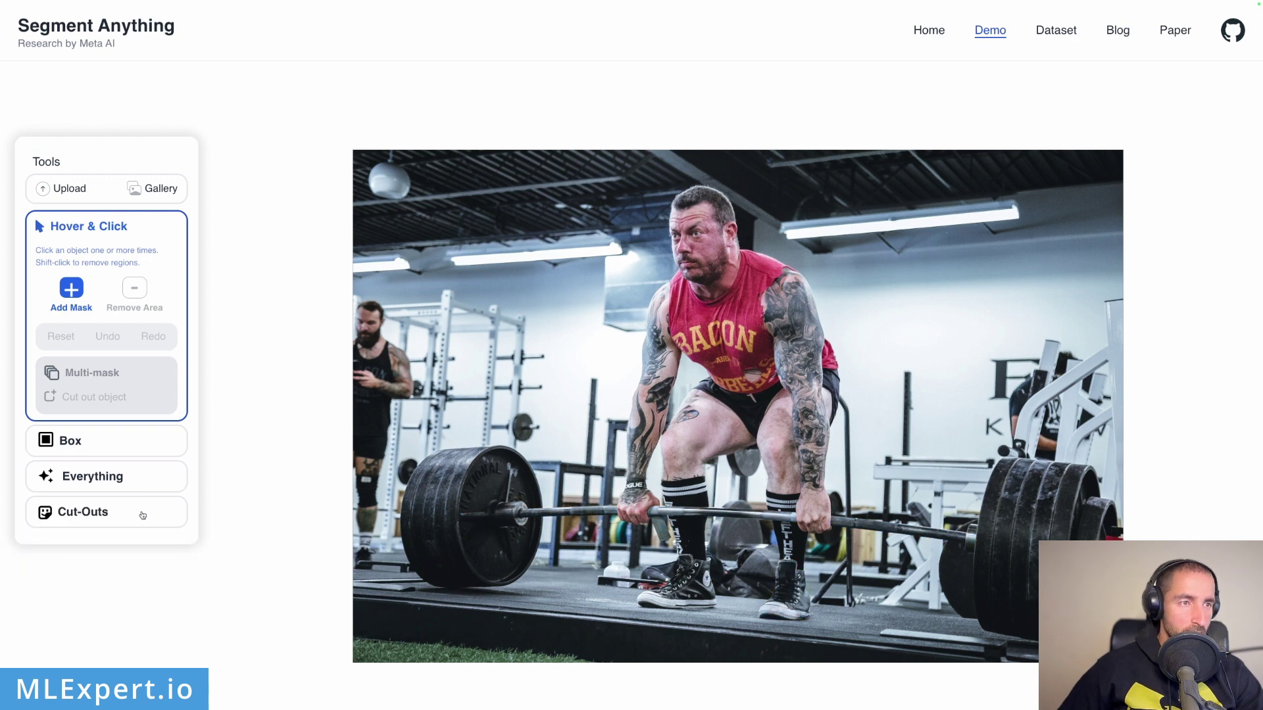
left_click(92, 477)
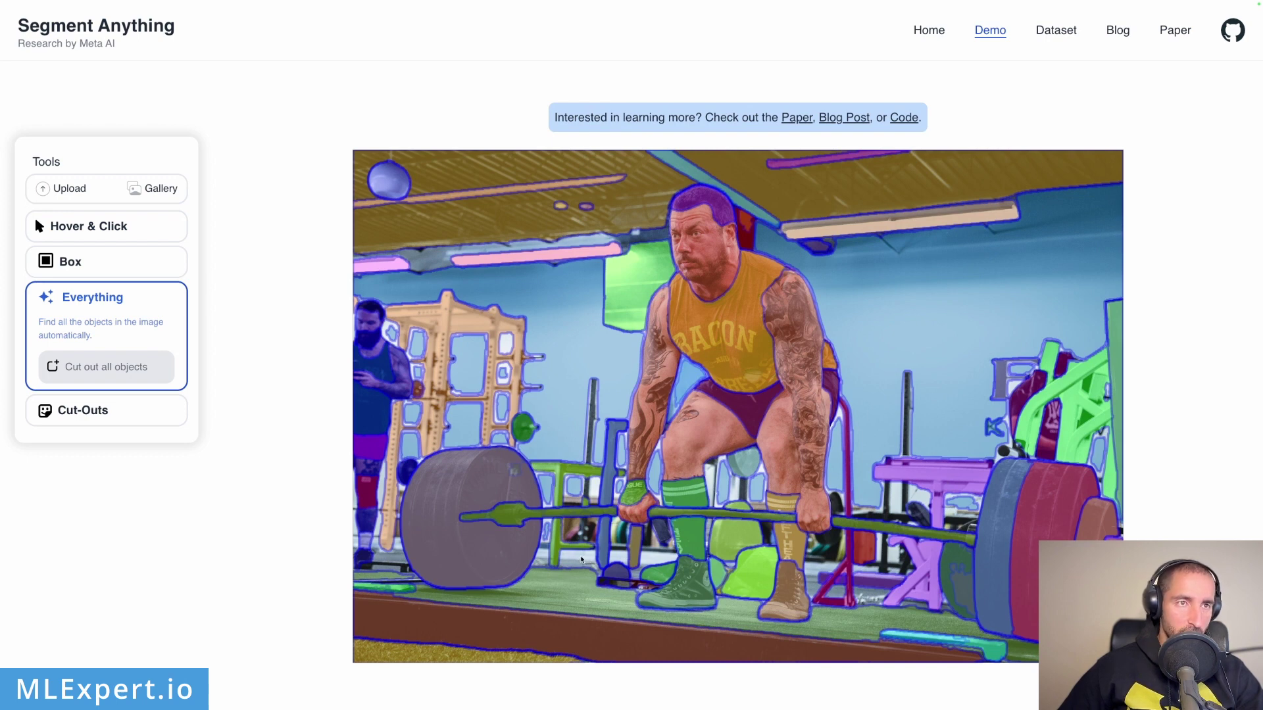
left_click(105, 419)
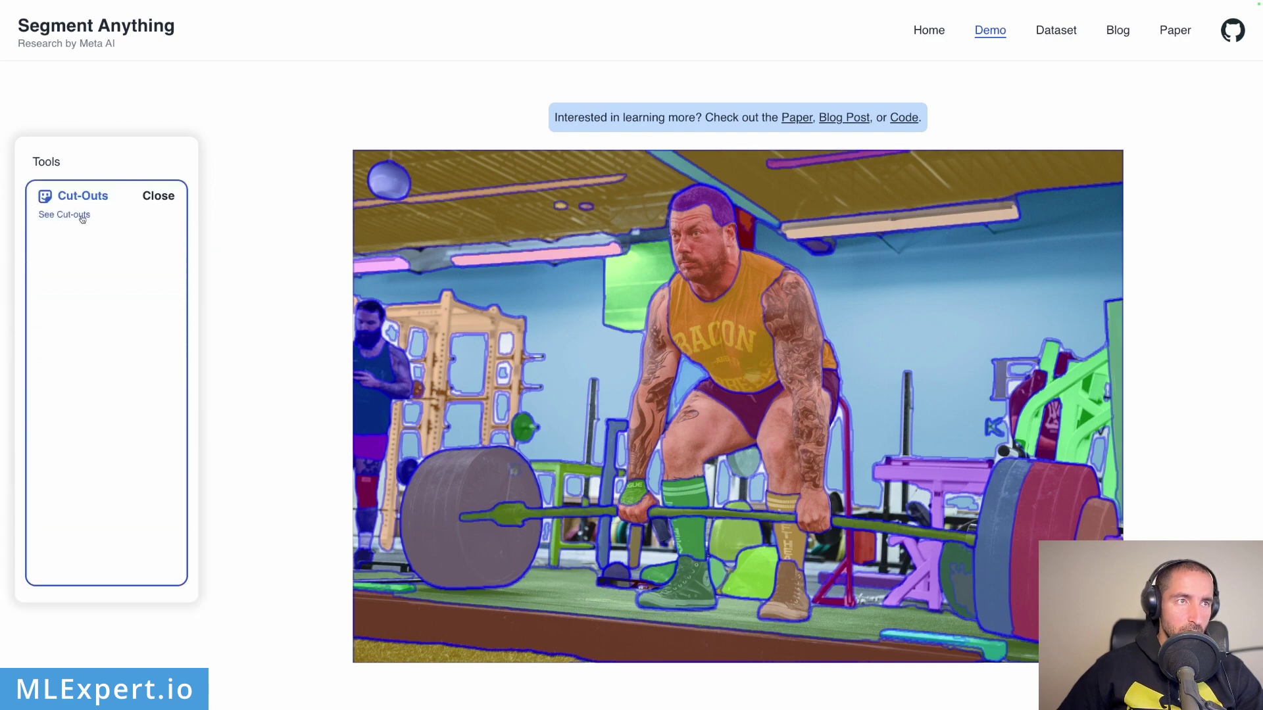
left_click(160, 196)
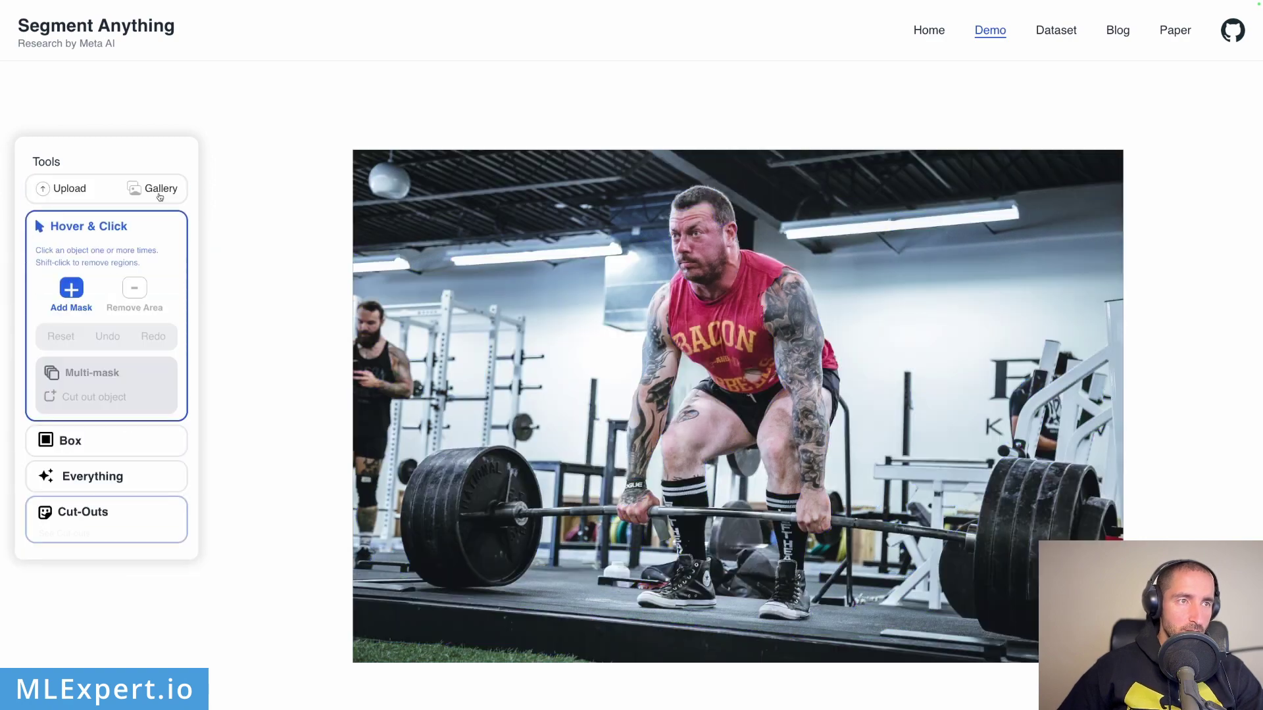
left_click(89, 515)
left_click(158, 196)
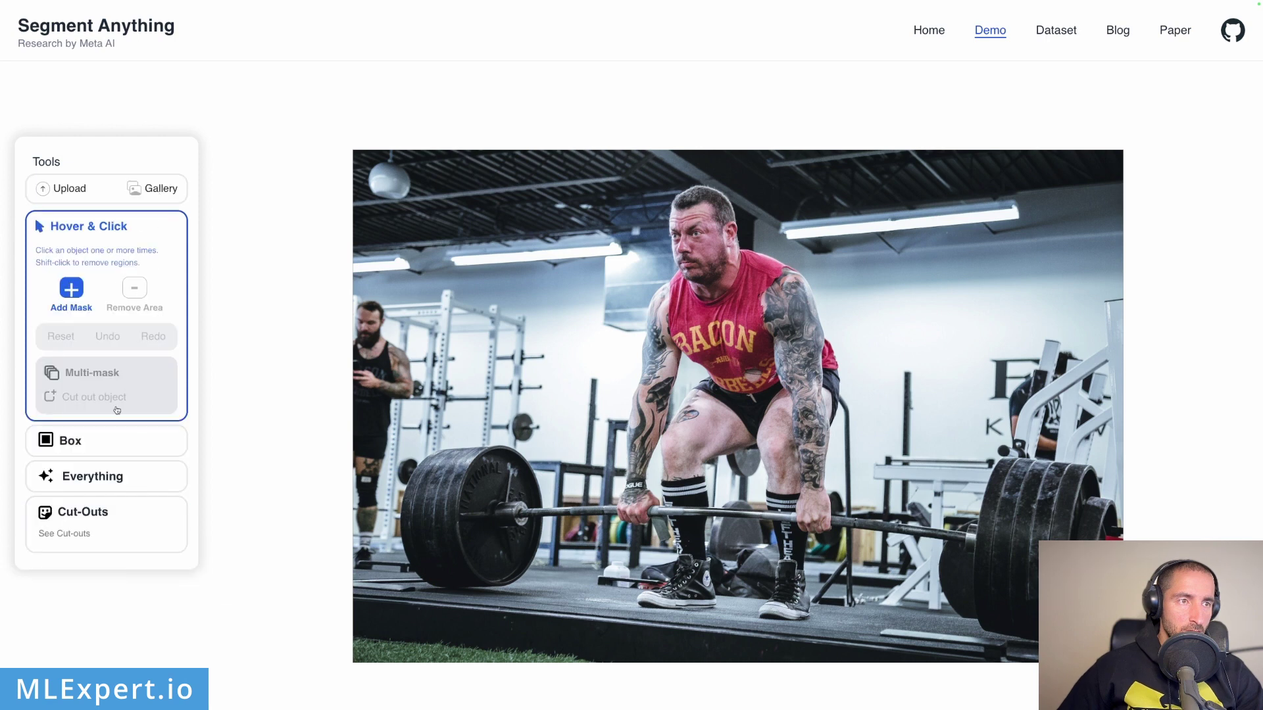
Run Everything on the weightlifter photo again and cut out all detected objects
left_click(110, 480)
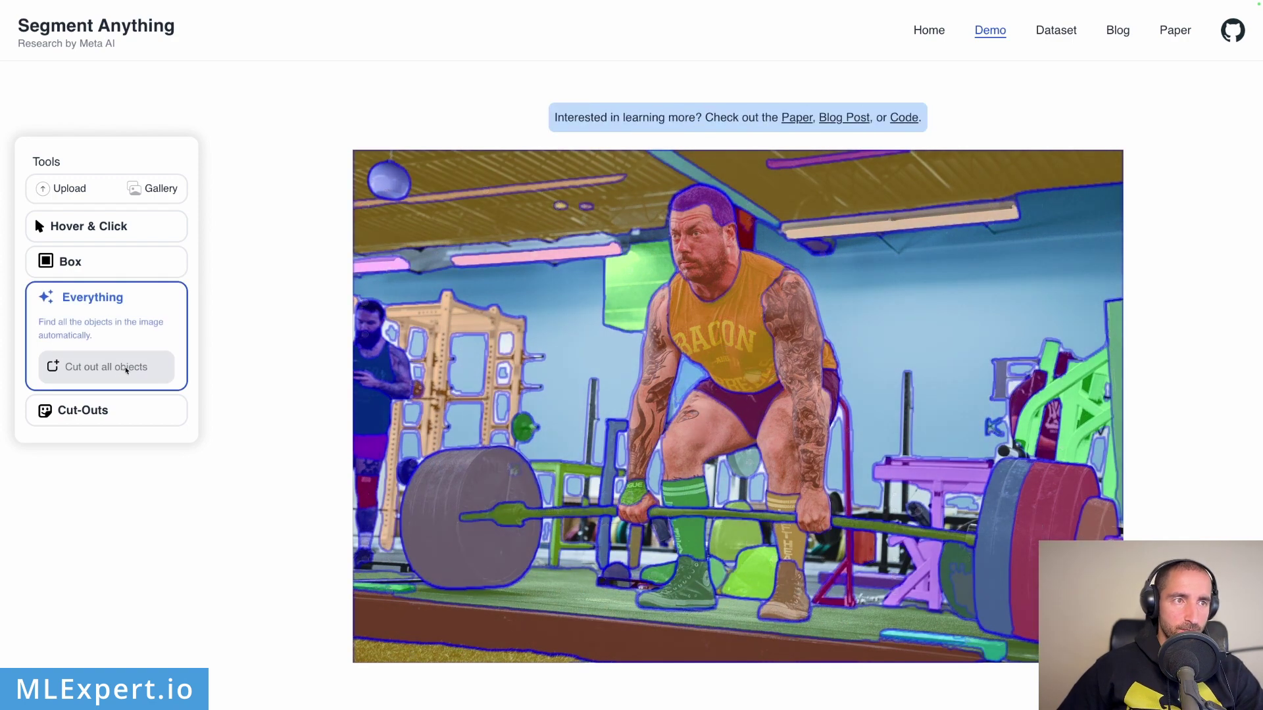
left_click(125, 368)
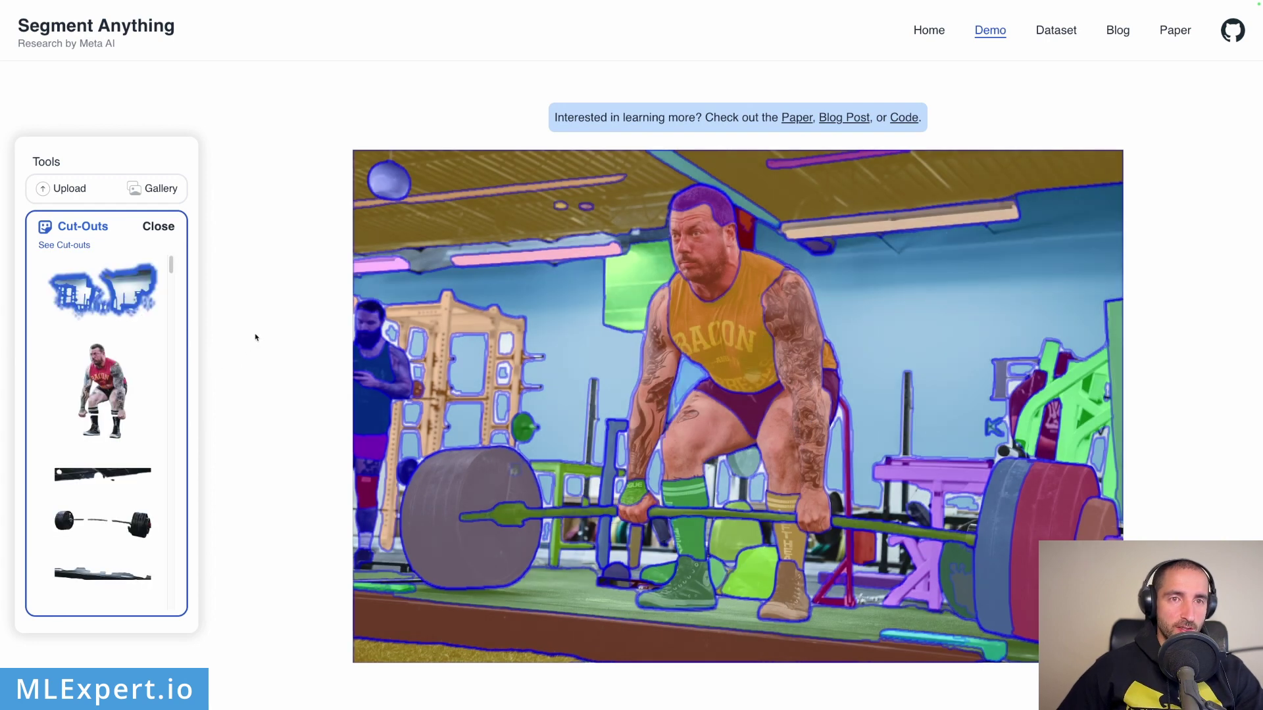
Open the weightlifter's cut-out in its own tab and examine its mask edges enlarged, from the head down to the shoes
right_click(113, 367)
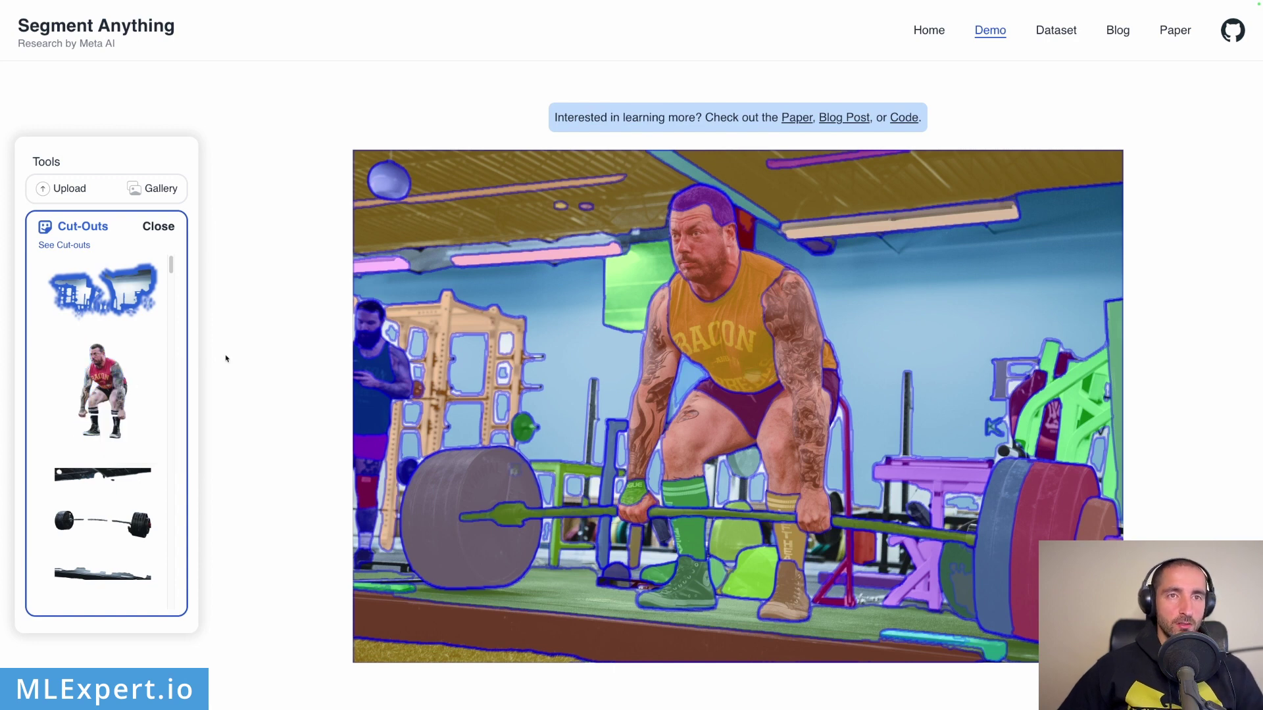
key("ctrl+Tab")
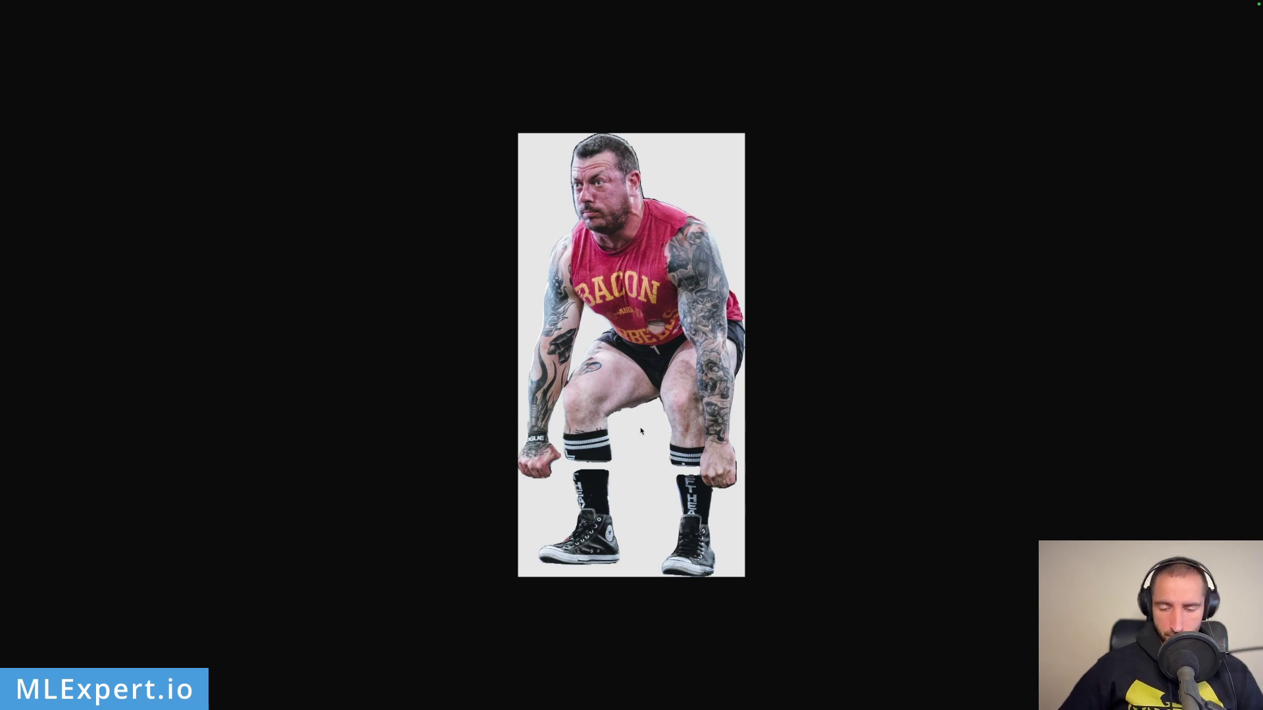
key("ctrl+plus")
key("ctrl+plus")
key("ctrl+plus")
key("ctrl+plus")
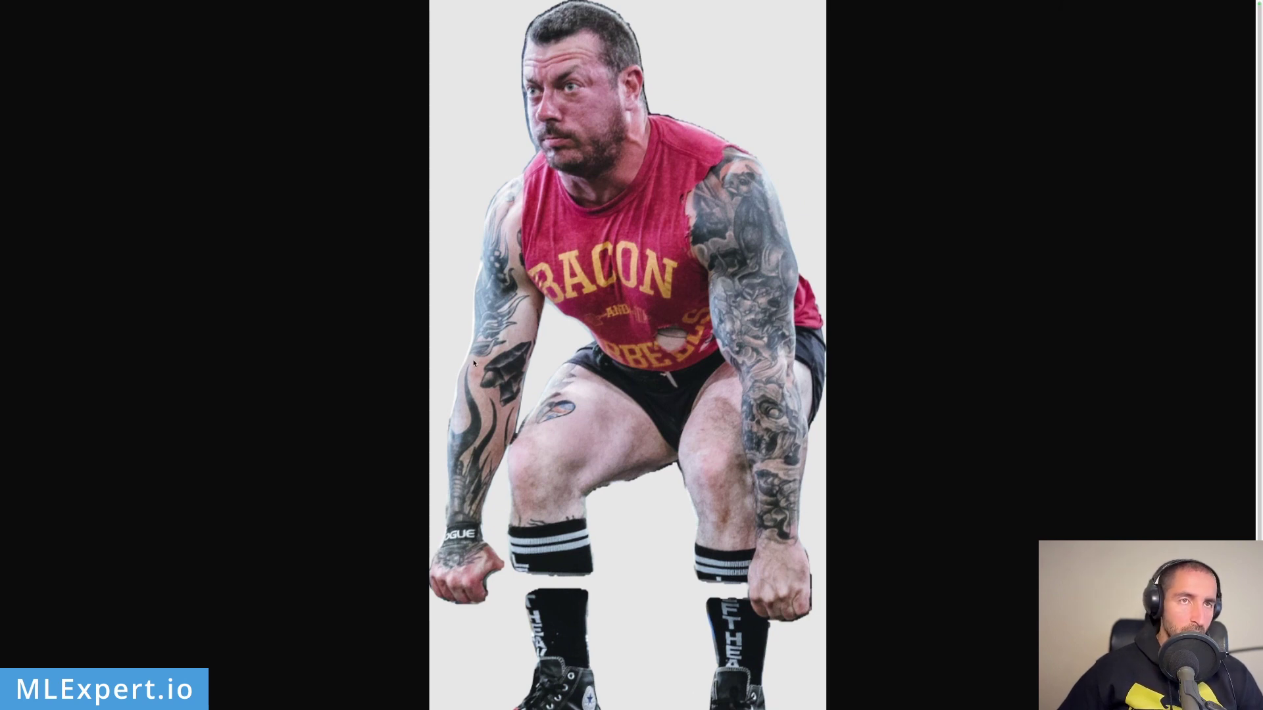
key("ctrl+plus")
key("ctrl+plus")
key("ctrl+plus")
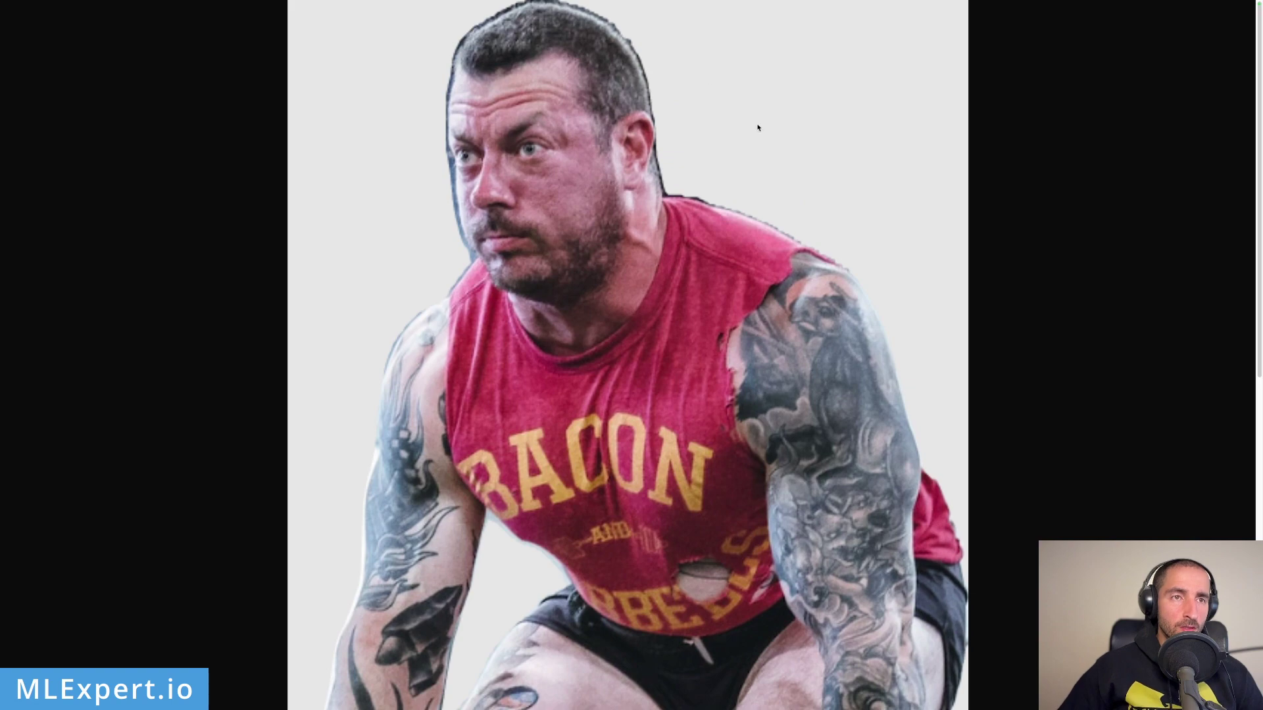
scroll(775, 347, "down", 10)
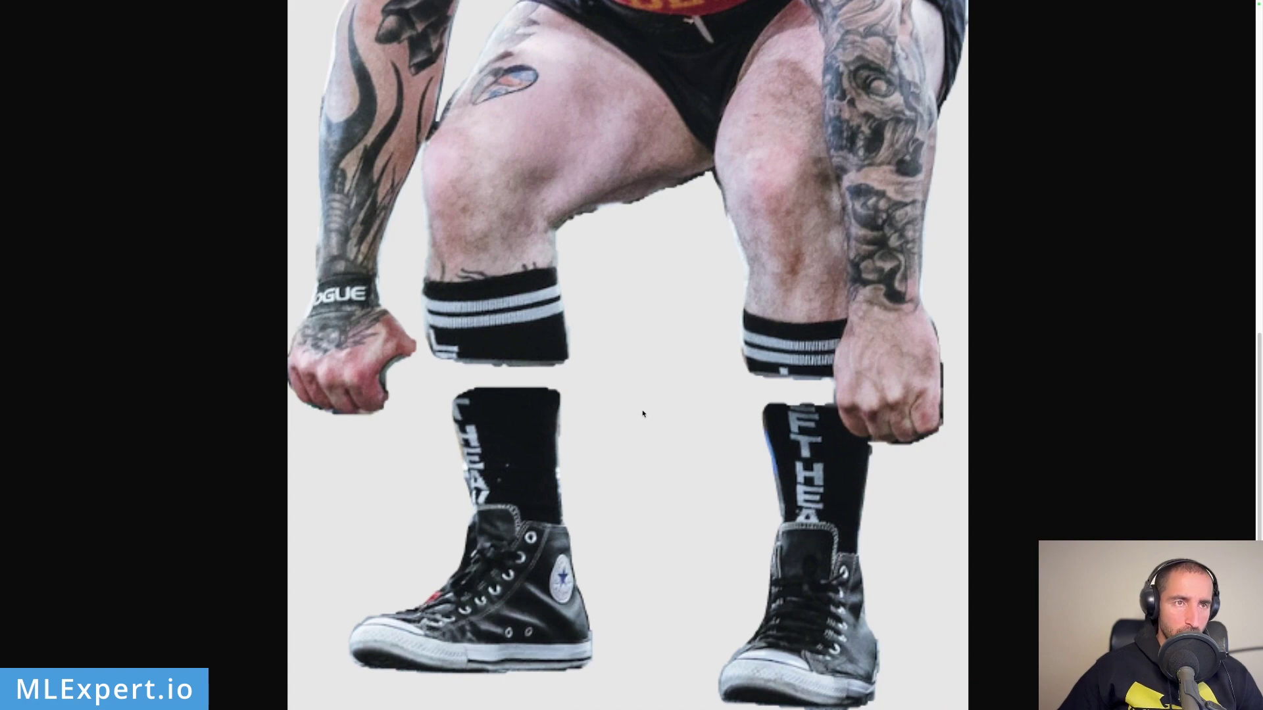
scroll(643, 408, "up", 6)
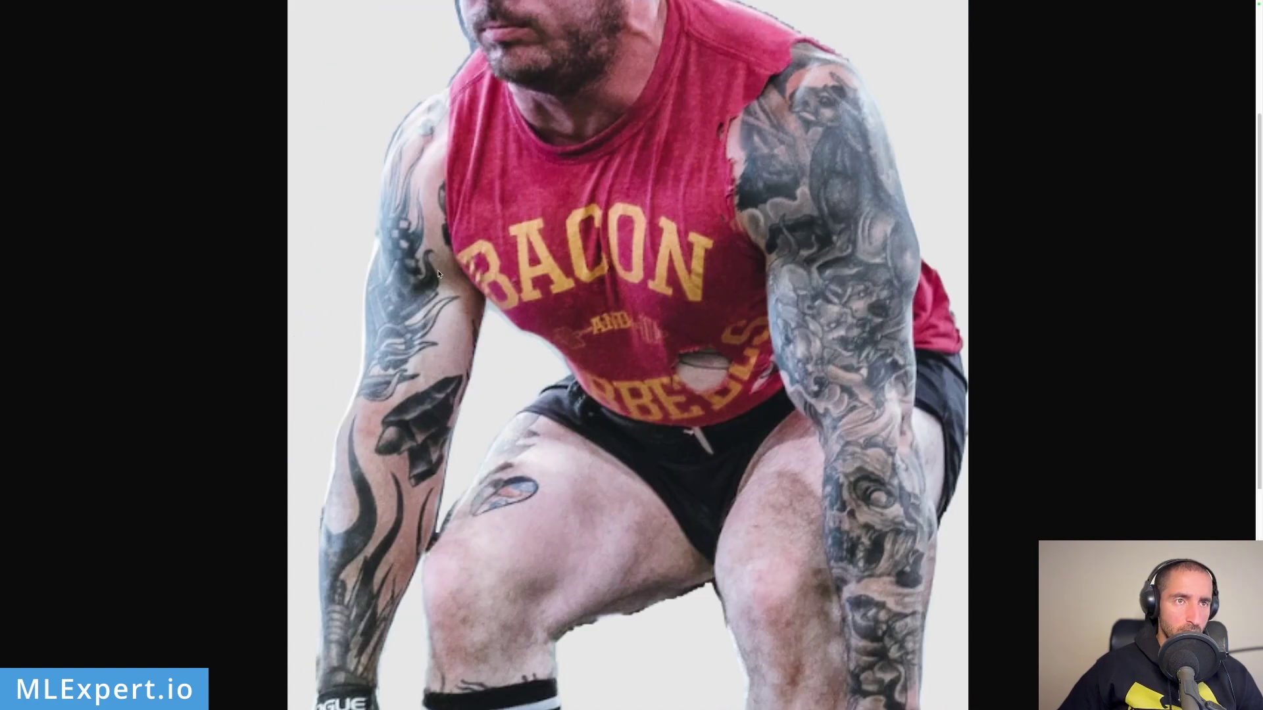
scroll(544, 425, "down", 6)
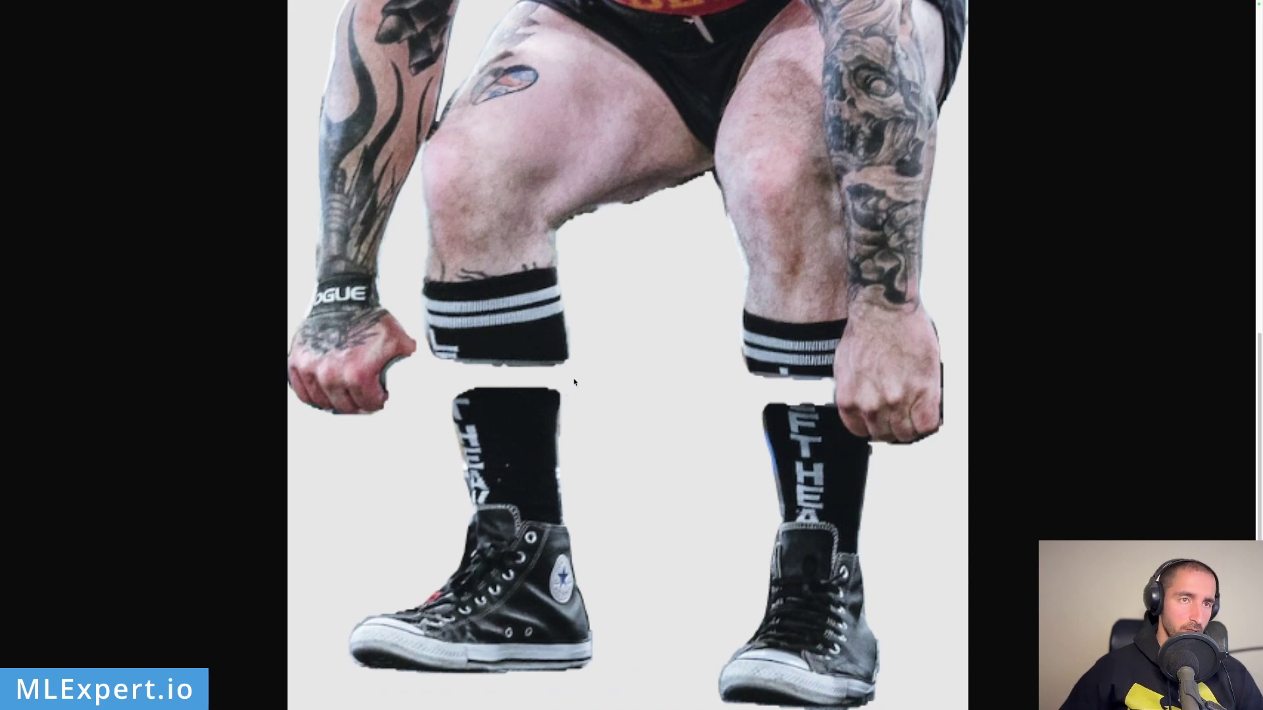
key("ctrl+w")
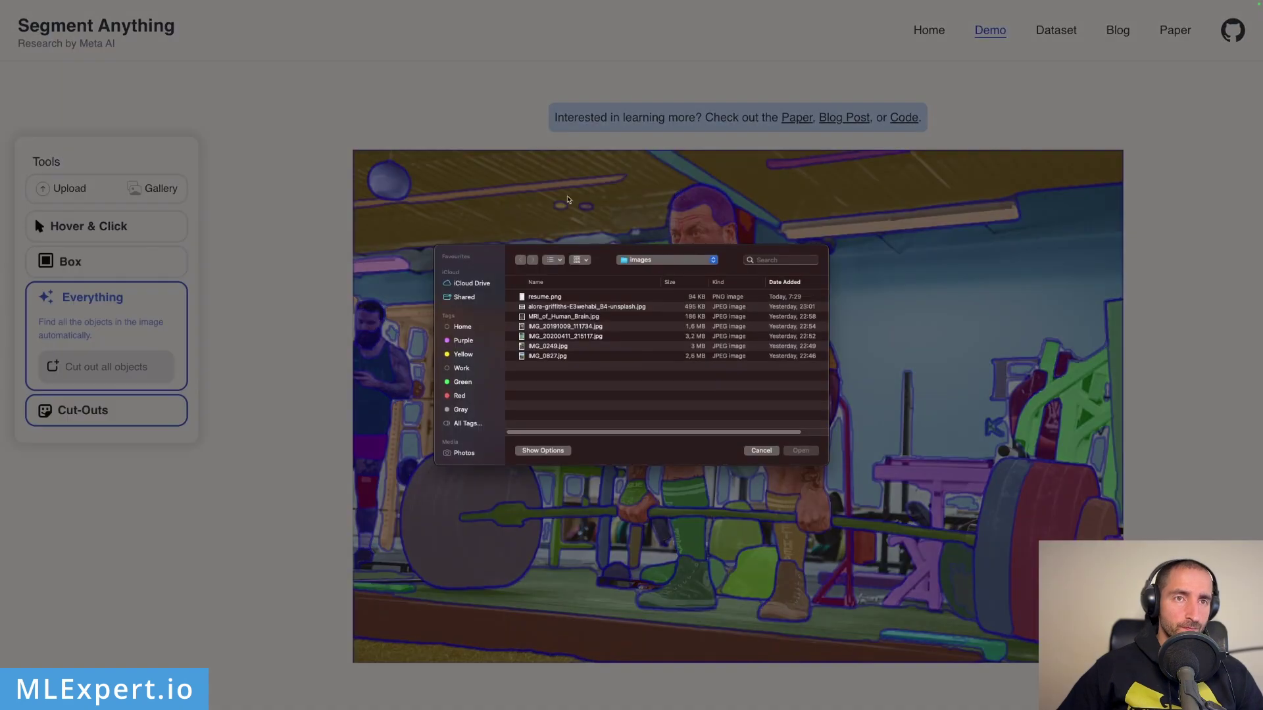
Upload MRI_of_Human_Brain.jpg, segment the whole scan with Everything and cut out all objects
double_click(589, 318)
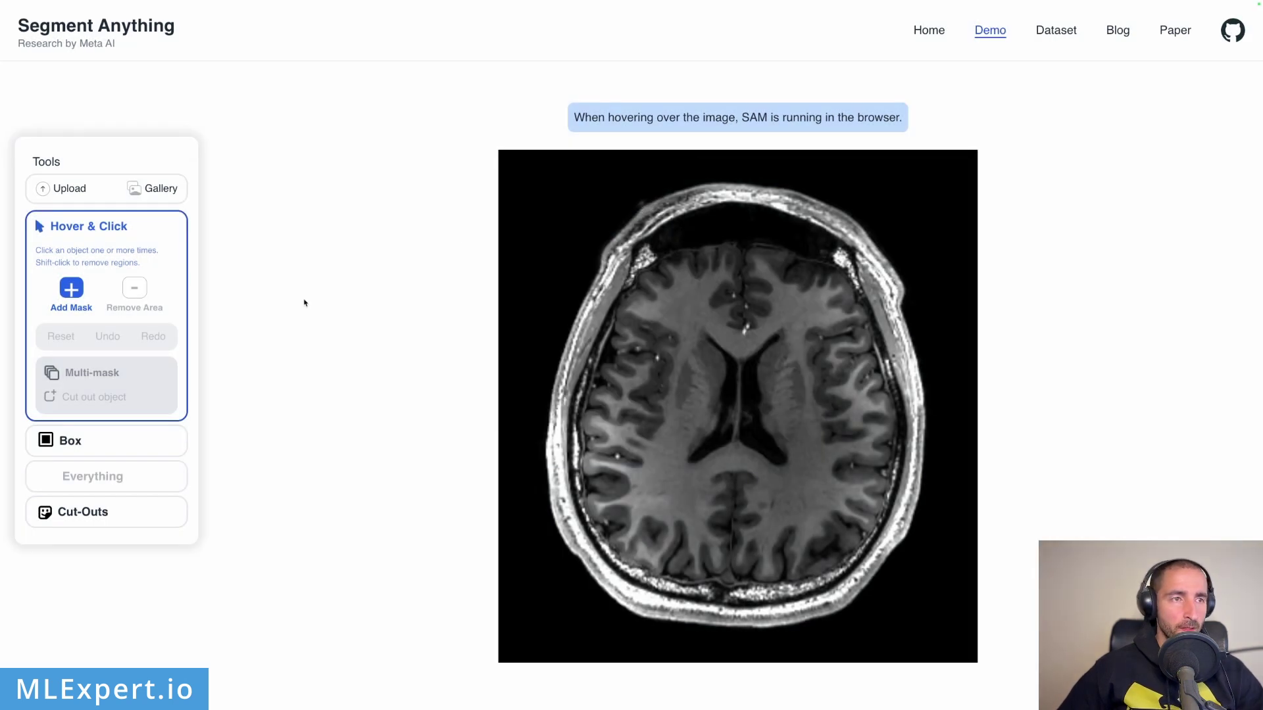
left_click(51, 485)
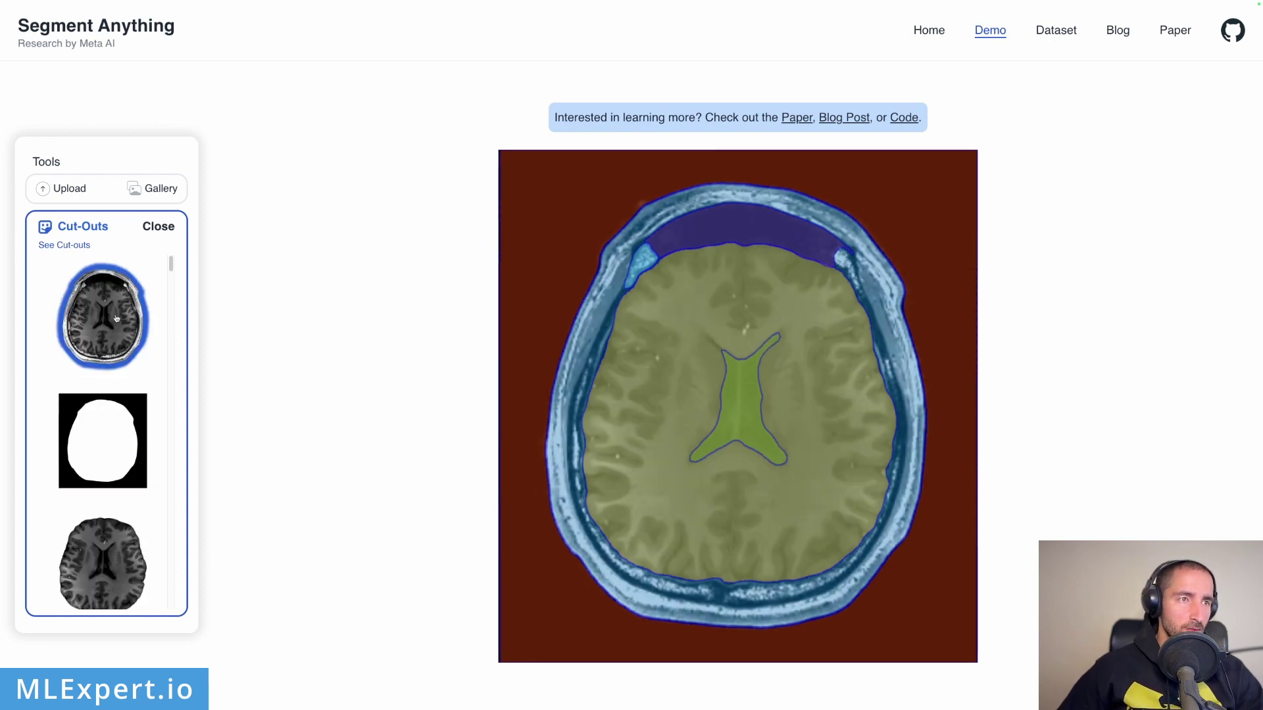
Browse the brain scan's cut-outs and view the cut-out of the brain without the skull in its own tab
scroll(124, 387, "down", 5)
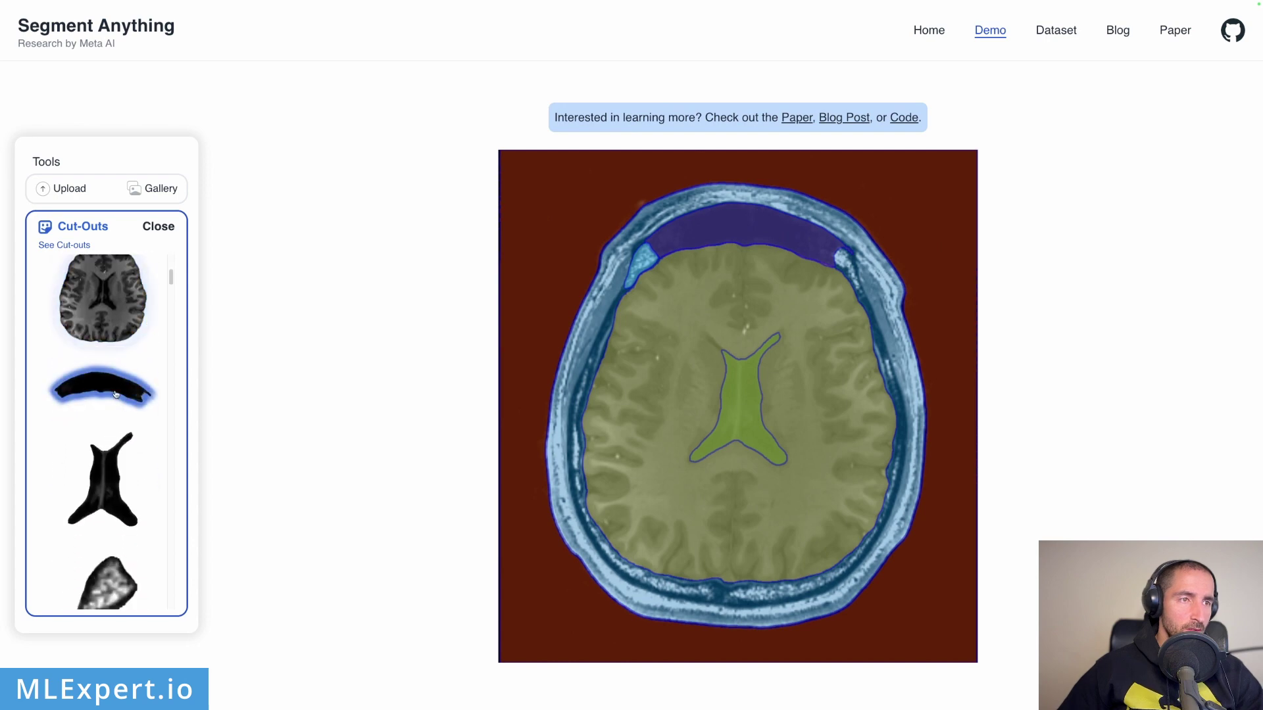
scroll(124, 387, "down", 3)
scroll(122, 395, "up", 4)
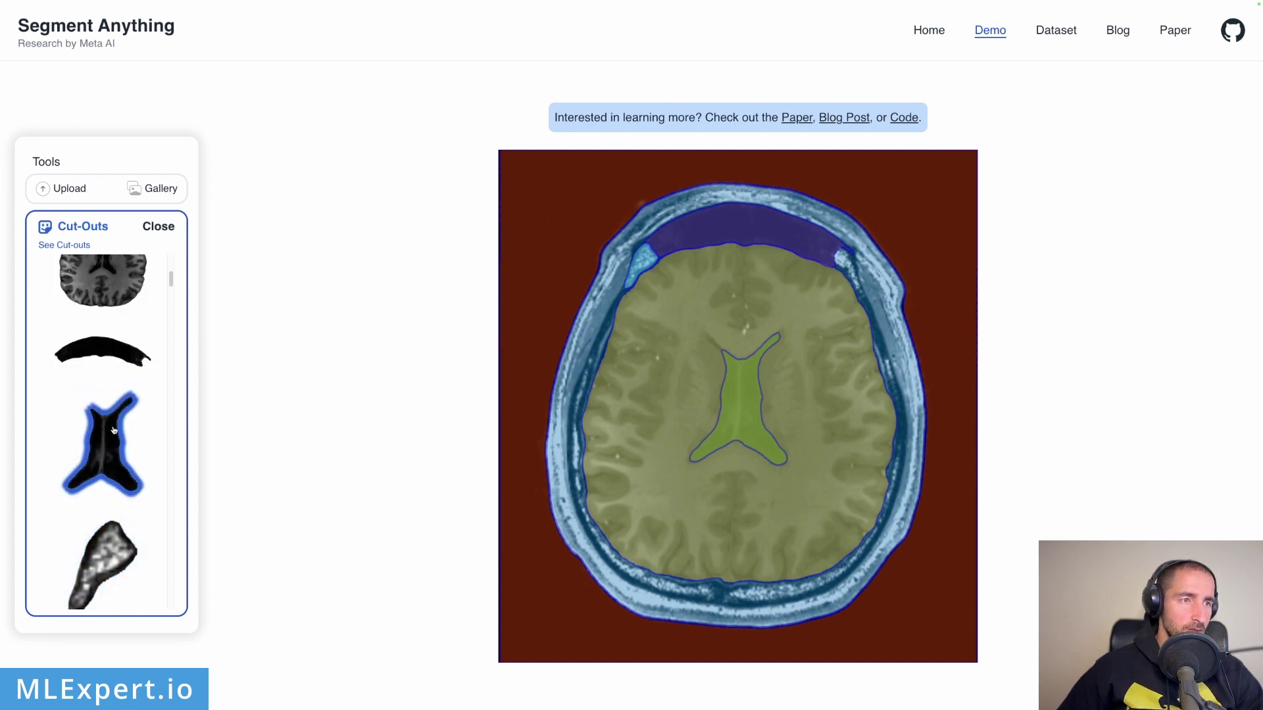
scroll(115, 429, "down", 2)
scroll(115, 429, "down", 2)
scroll(108, 381, "up", 8)
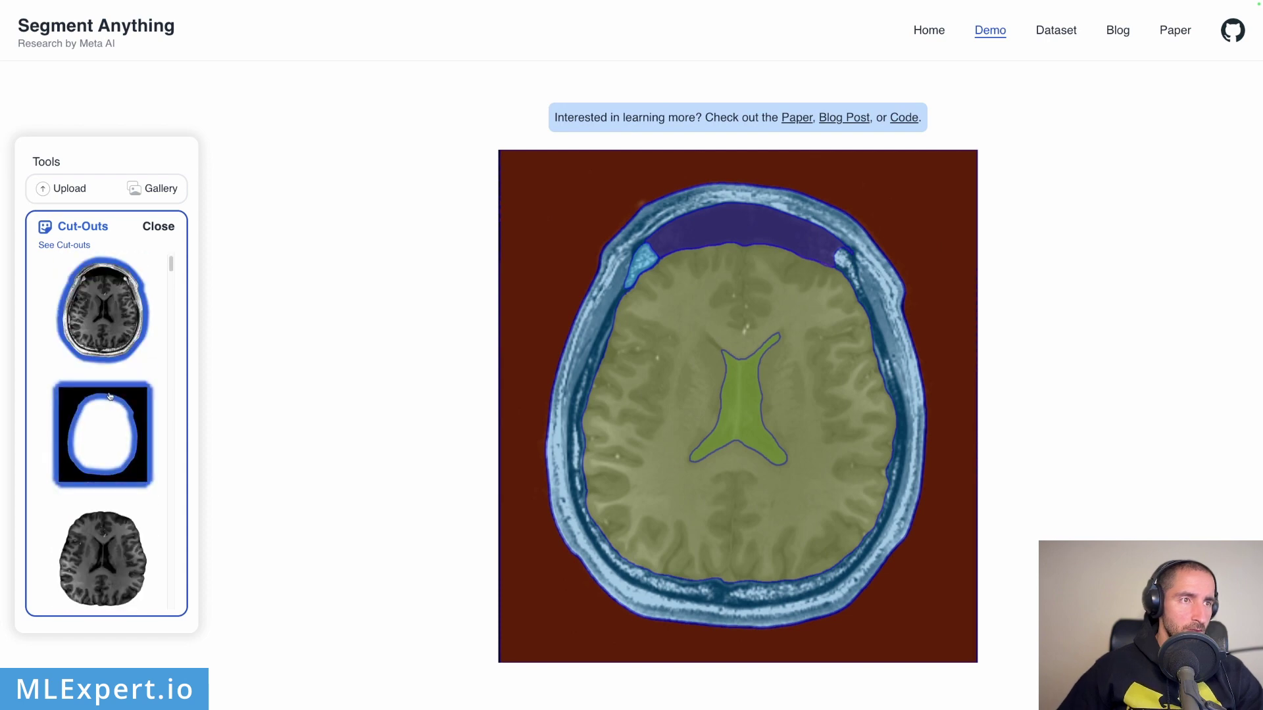
right_click(104, 332)
left_click(100, 535)
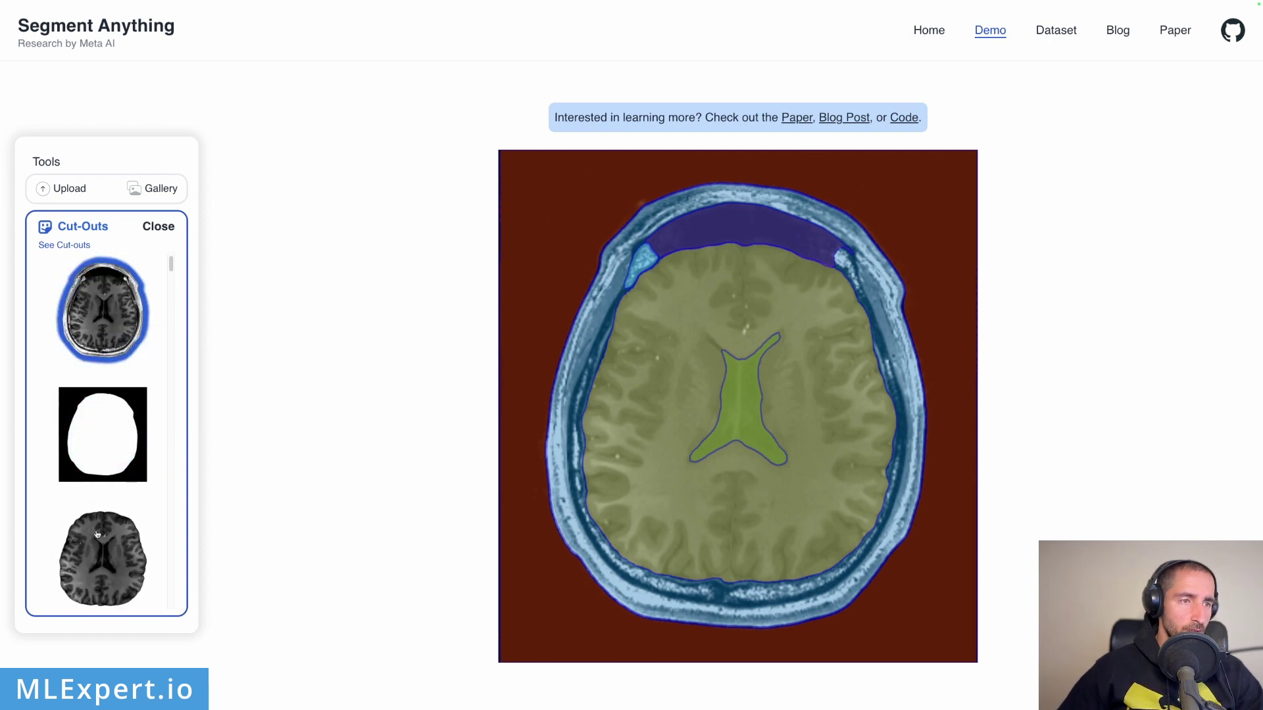
right_click(100, 536)
left_click(335, 425)
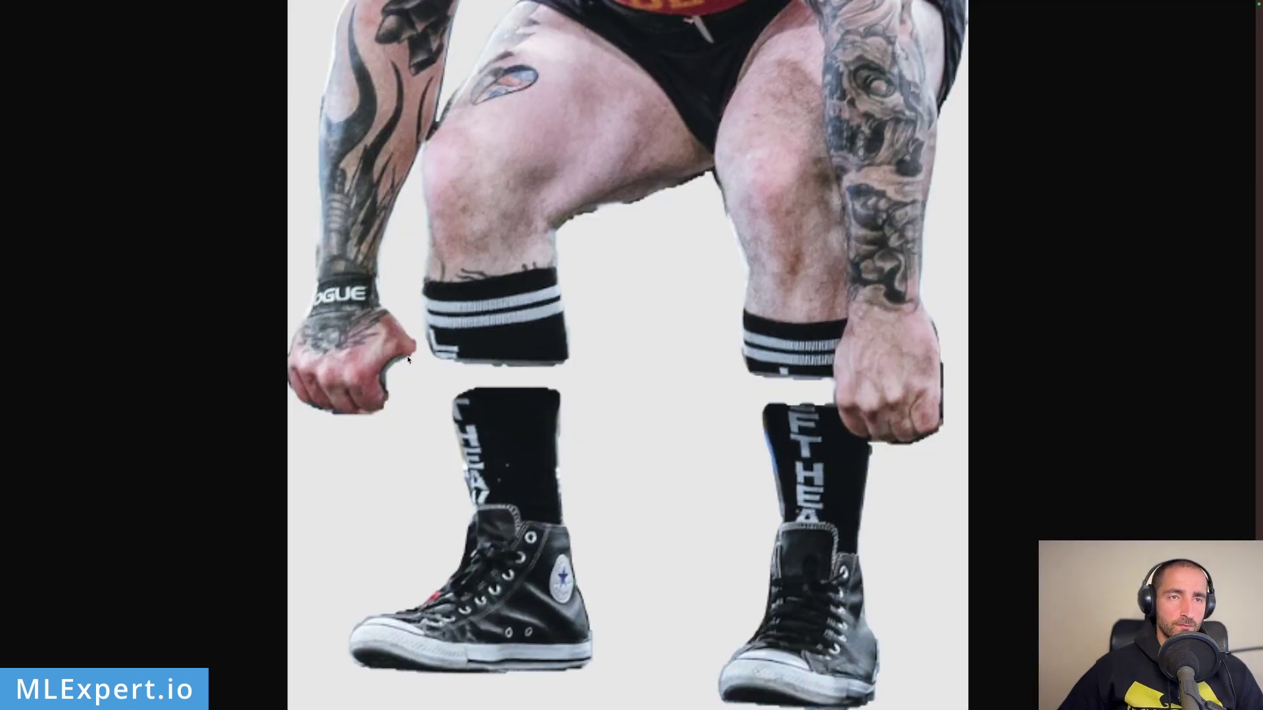
key("Left")
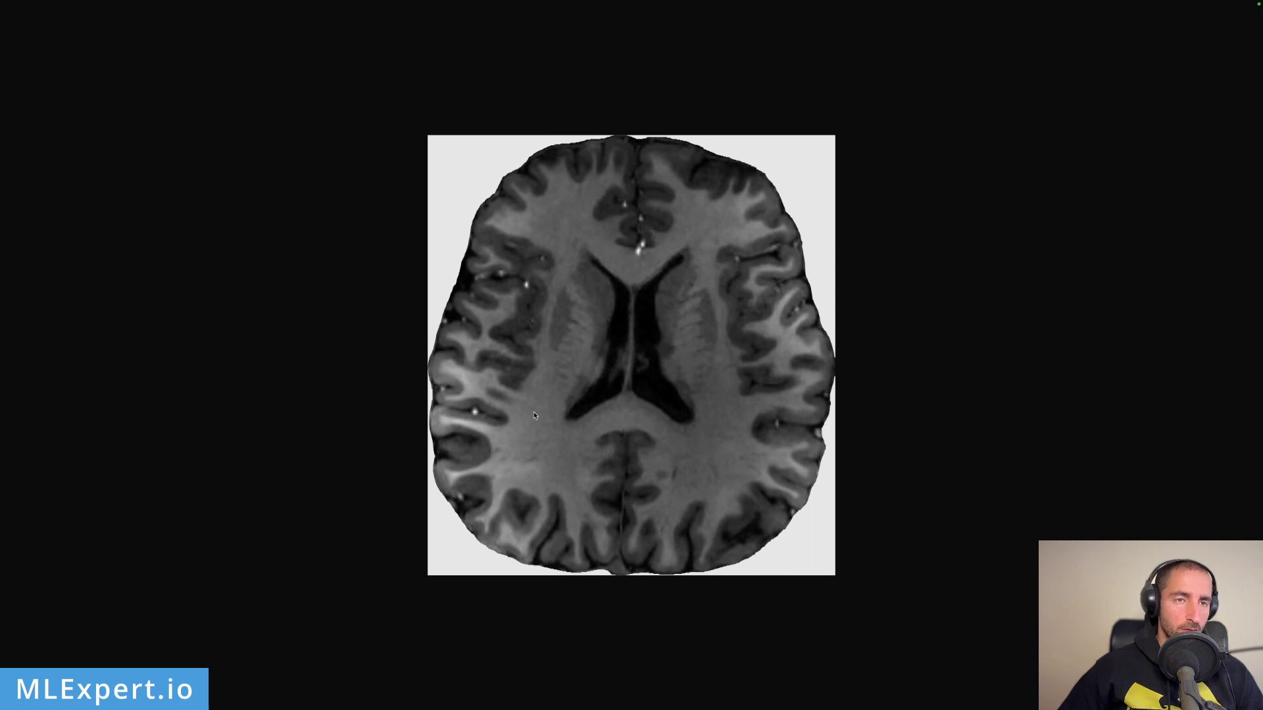
key("Right")
key("Escape")
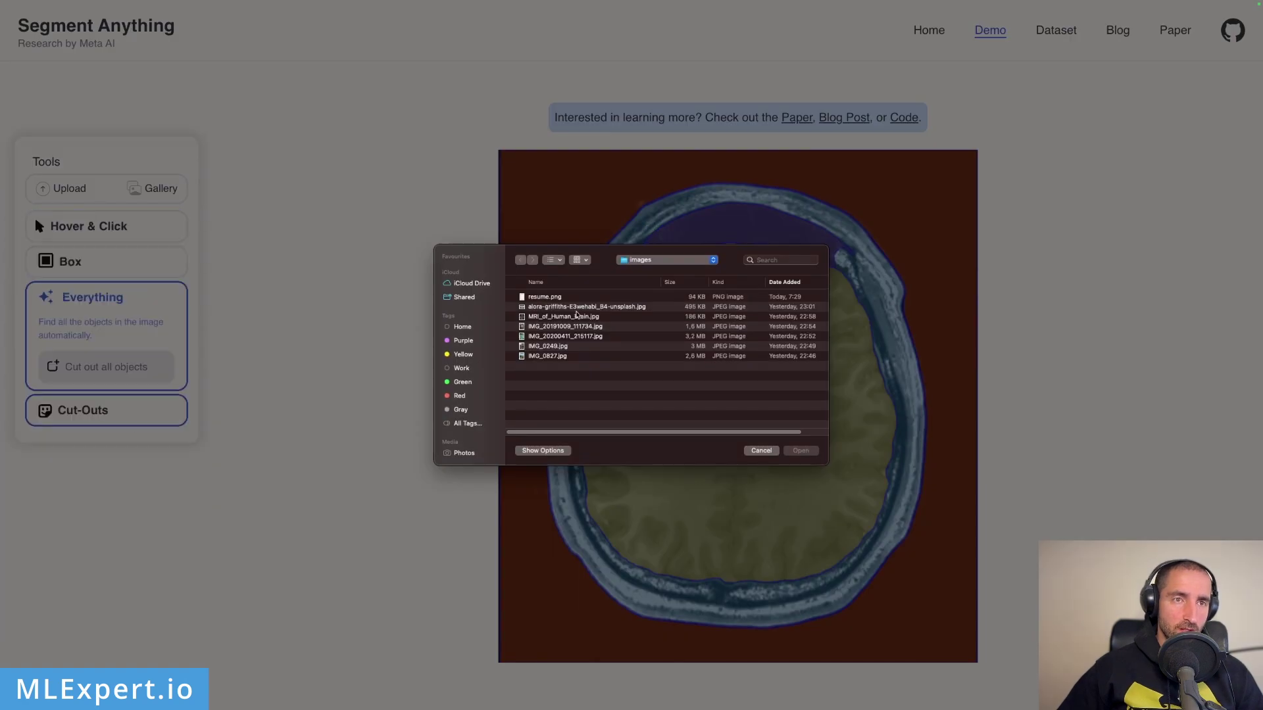
Upload resume.png and segment all objects on the resume page with Everything
left_click(545, 298)
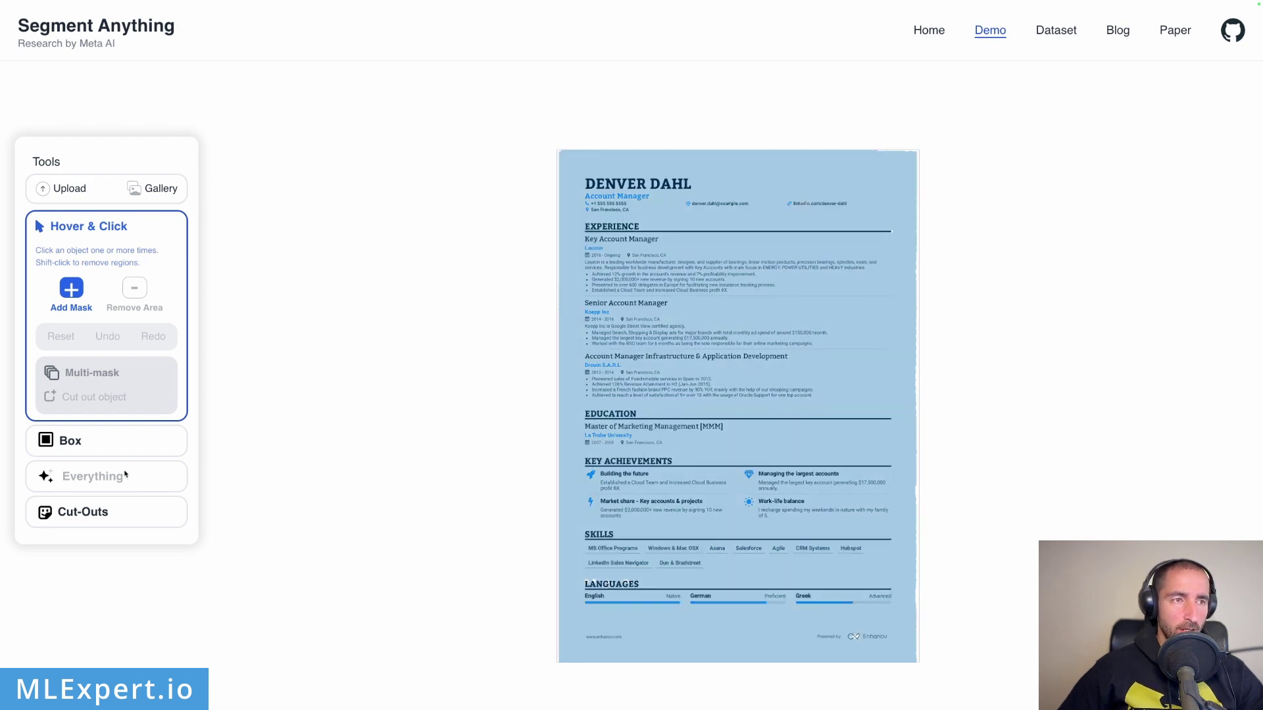
left_click(61, 480)
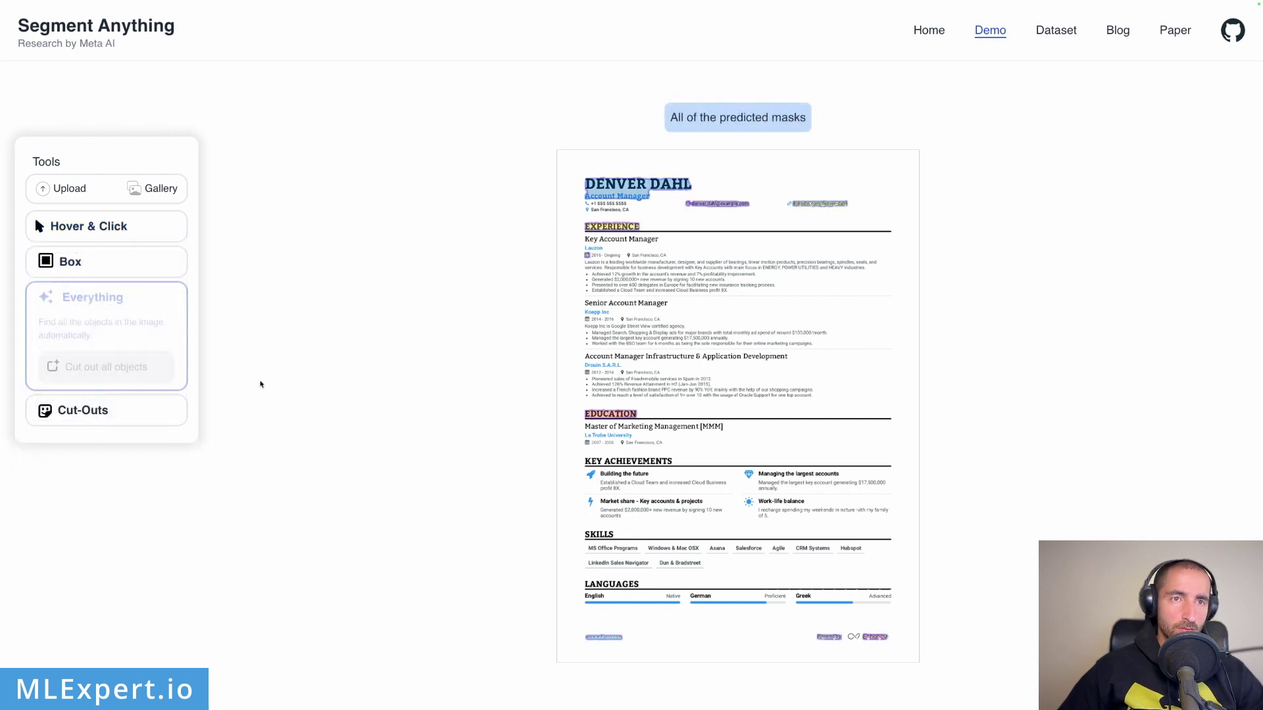